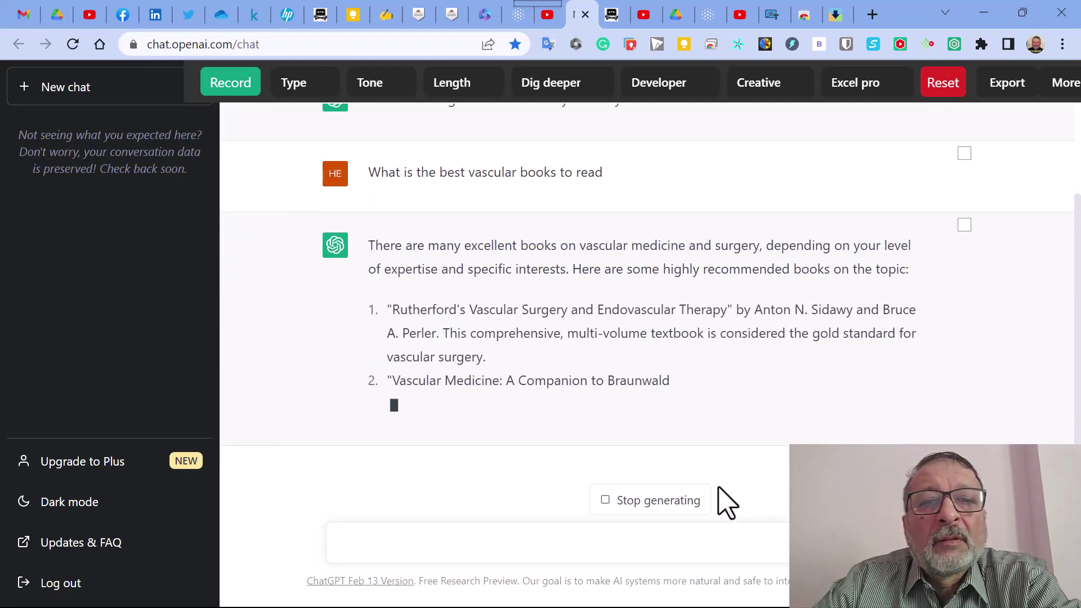
Stop the vascular books answer, switch to PowerPoint and copy the second example question about an MRCS study plan
click(648, 506)
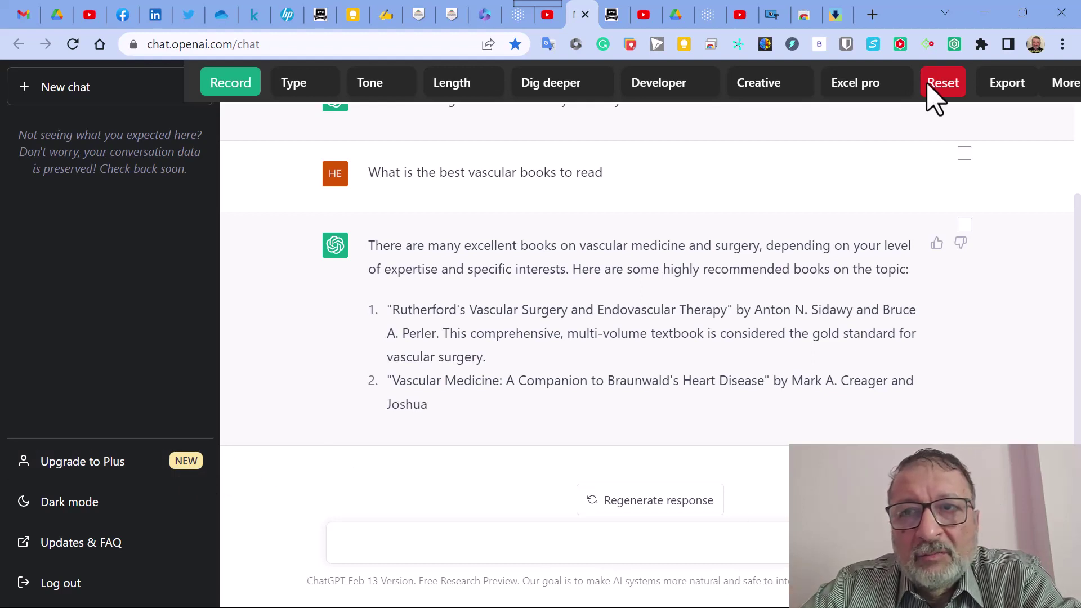
click(984, 17)
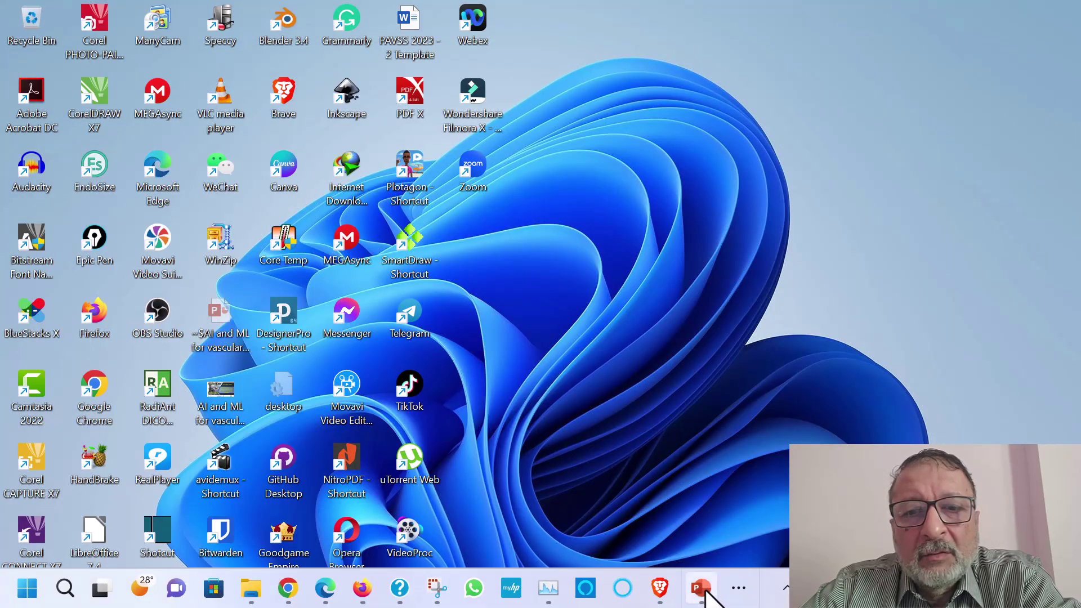
click(703, 593)
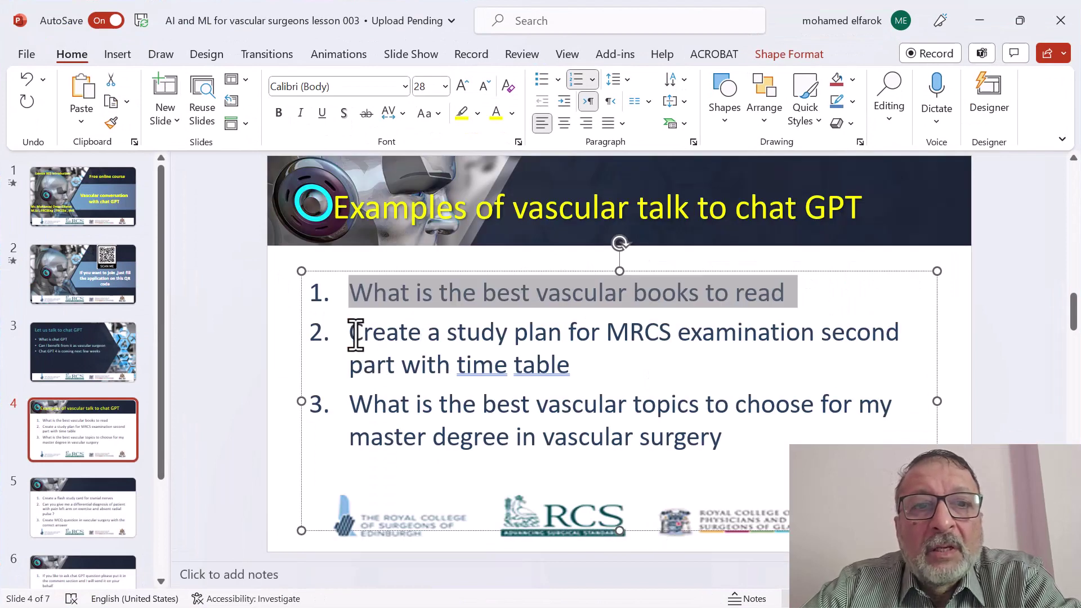
drag(355, 333, 607, 368)
key(ctrl+c)
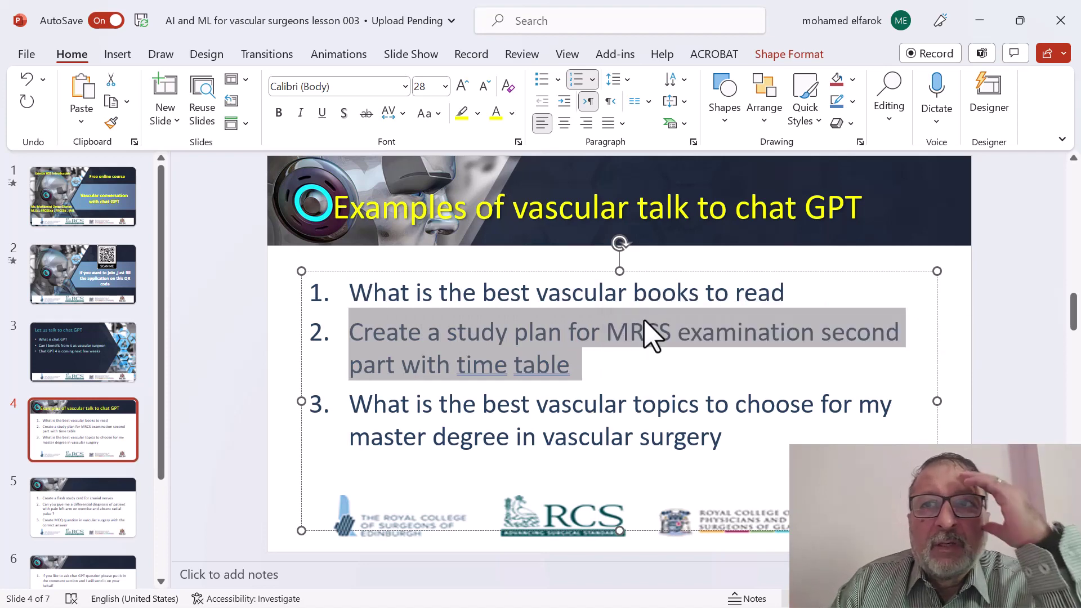
Back in ChatGPT in Chrome, submit the copied MRCS study plan question with "from" added after "time table", and stop the answer partway
click(979, 22)
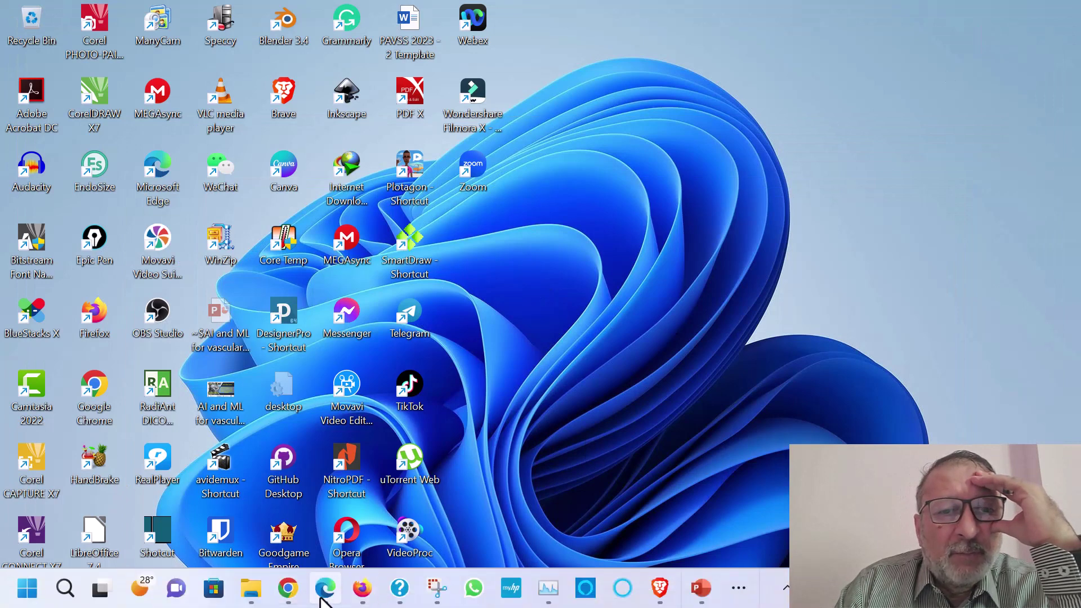
click(288, 591)
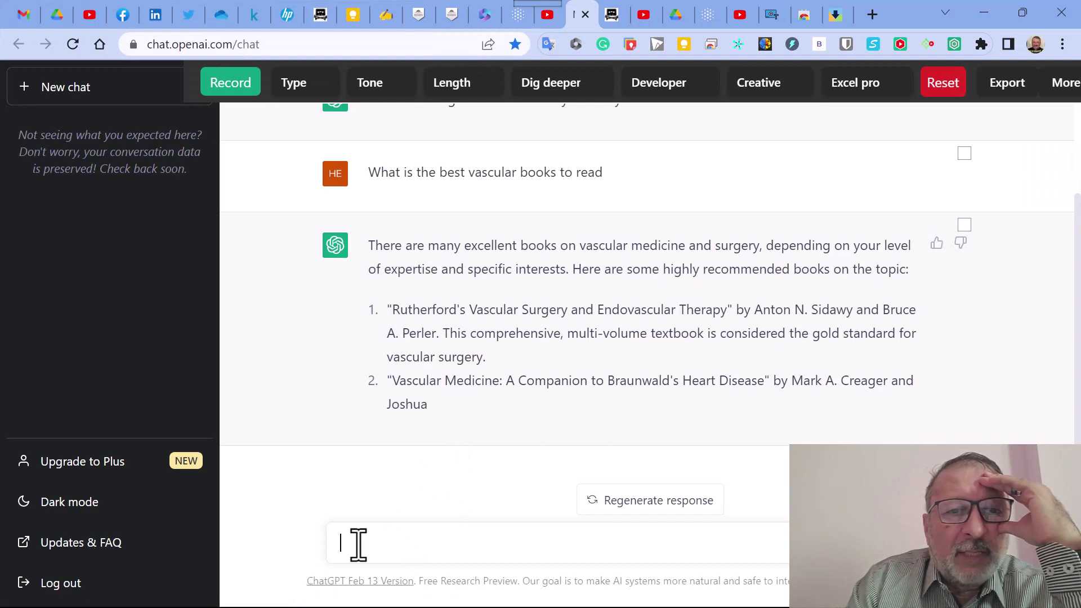
key(ctrl+v)
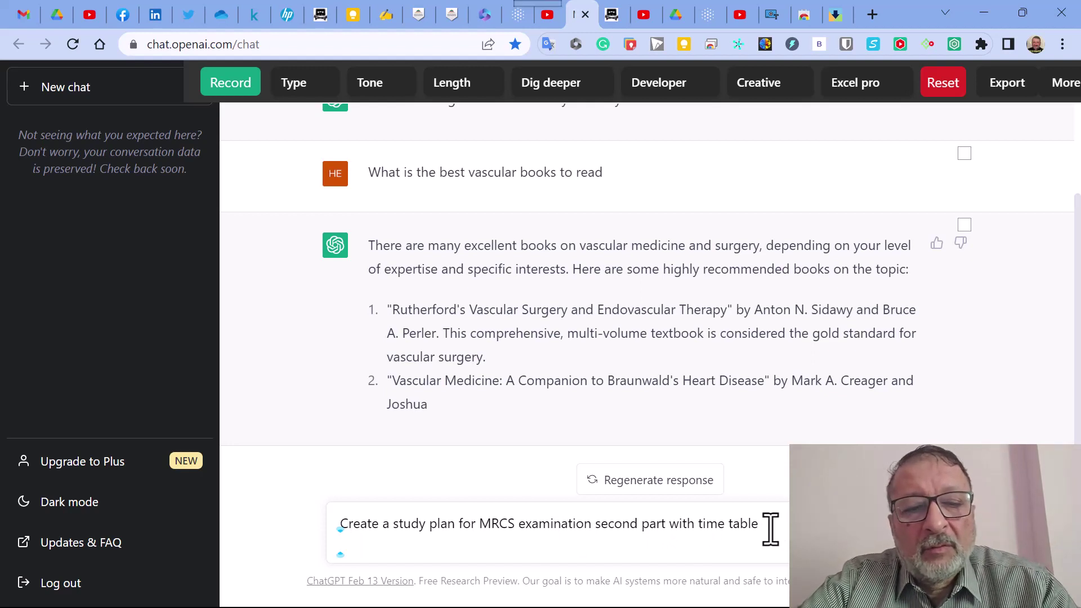
text(form)
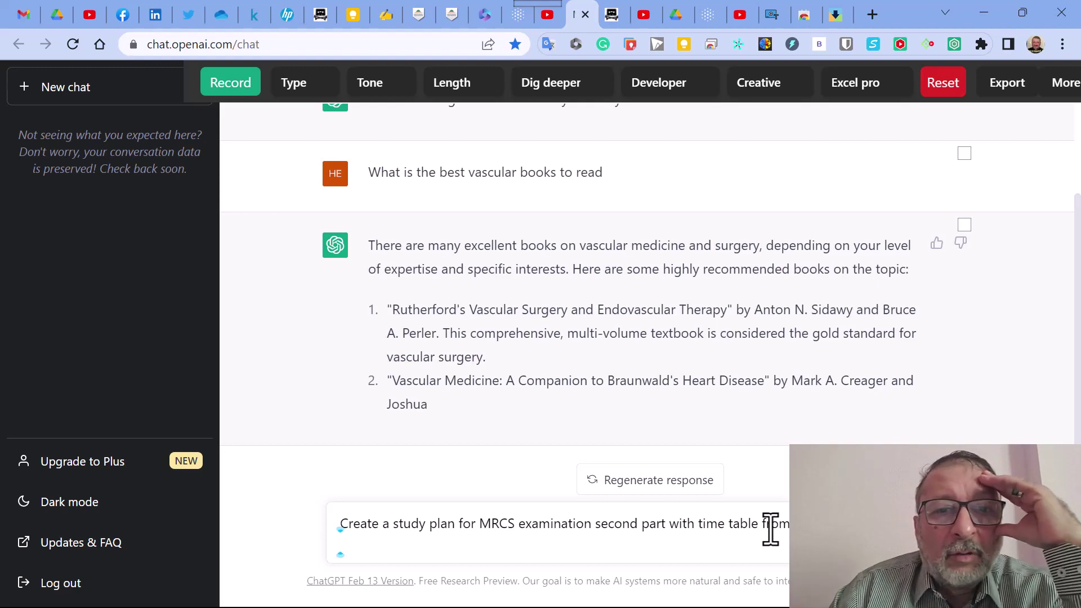
key(Return)
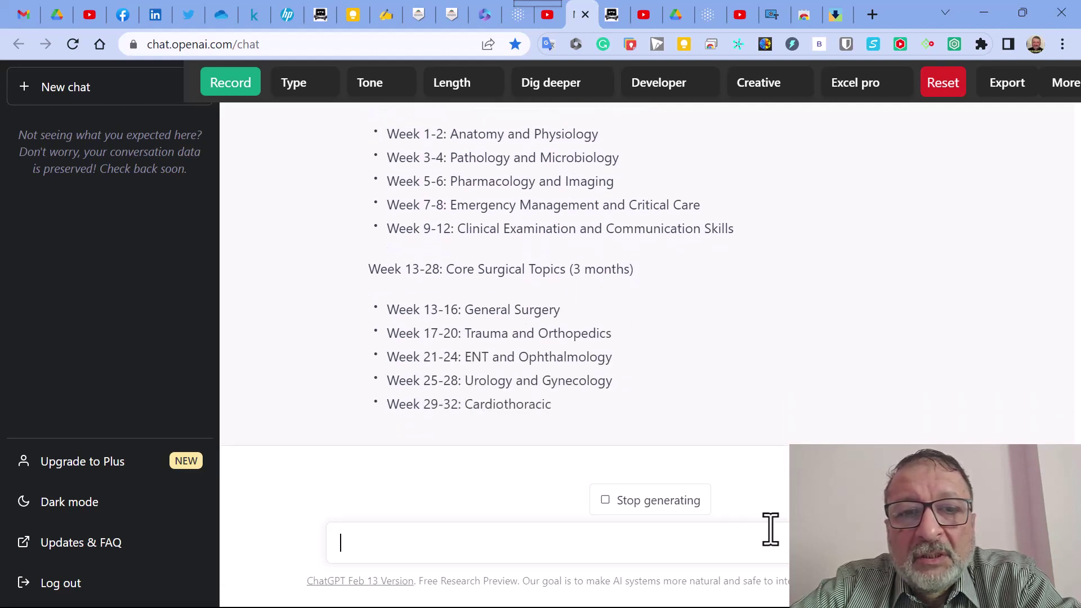
click(665, 503)
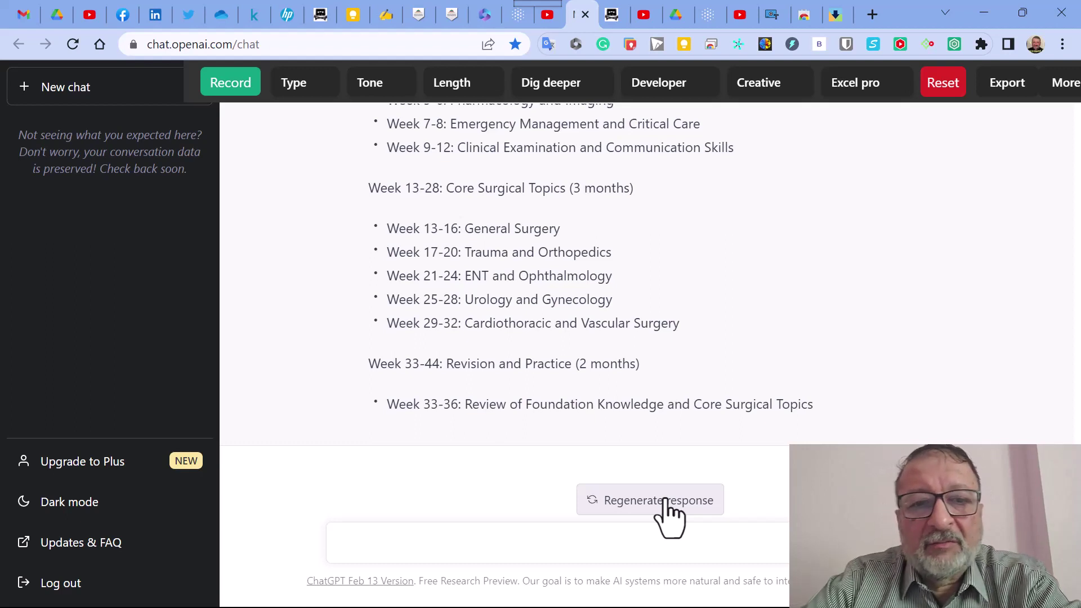
Submit the prompt "create a study plan for passing FRCS vasc over the next 6 months" and stop the answer during its timetable
click(376, 546)
text(cre)
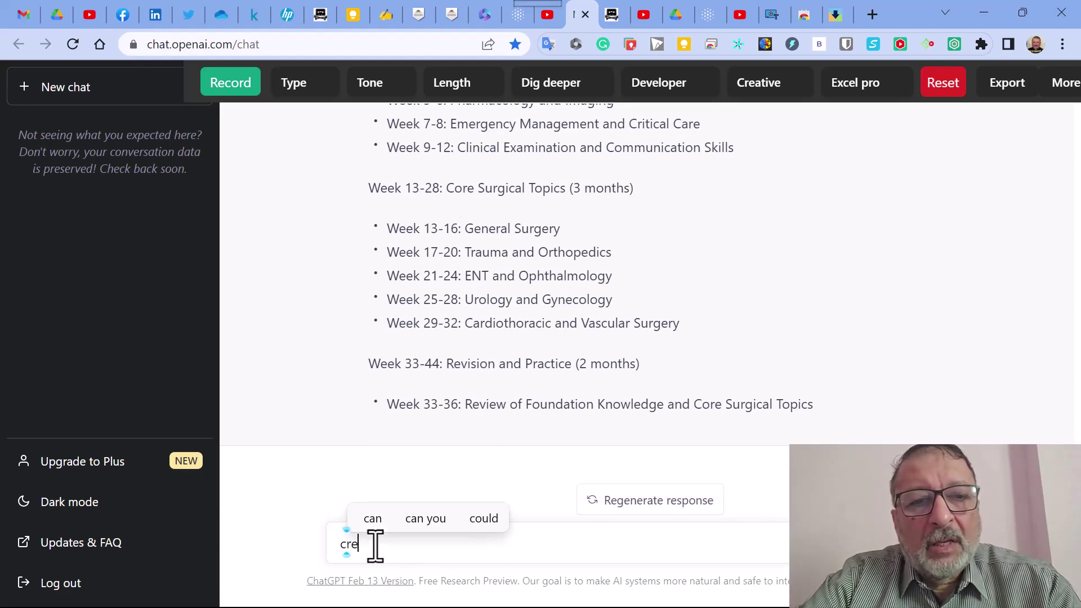
text(ate a st)
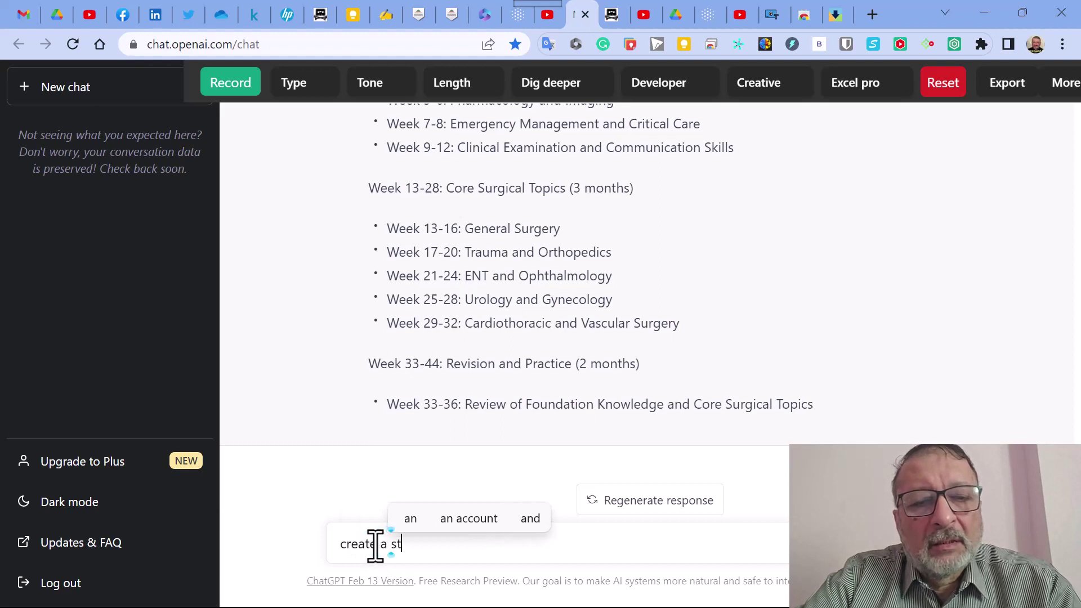
text(udy plan)
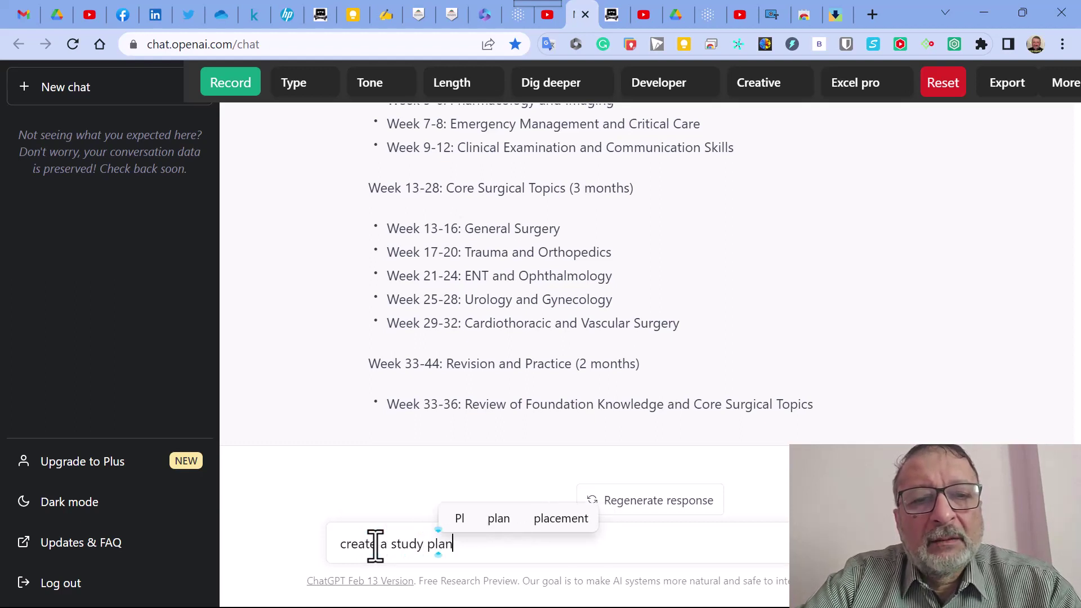
text( for pa)
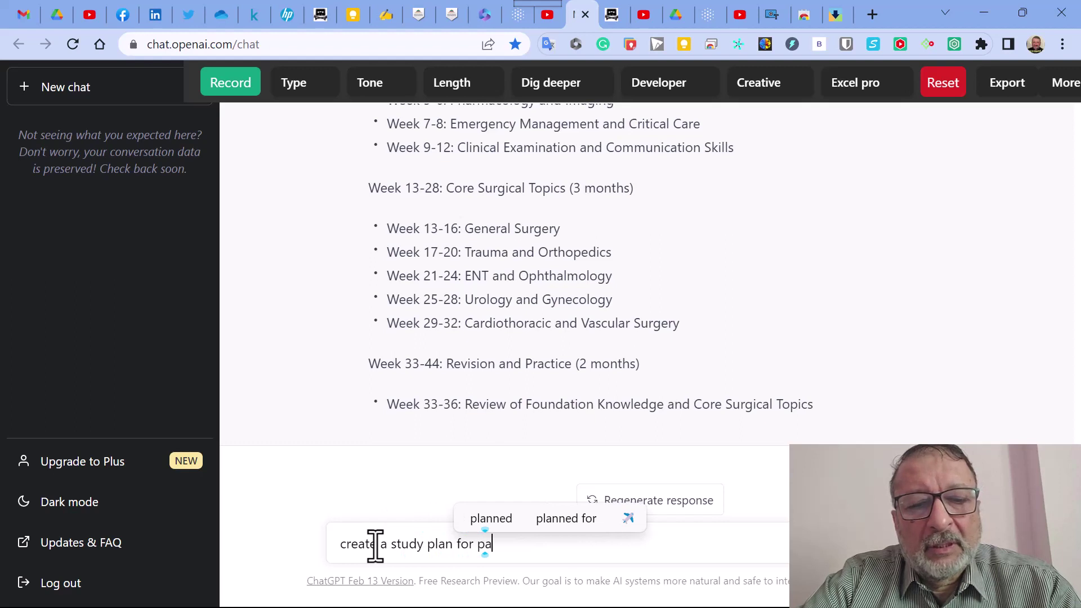
text(ssing F)
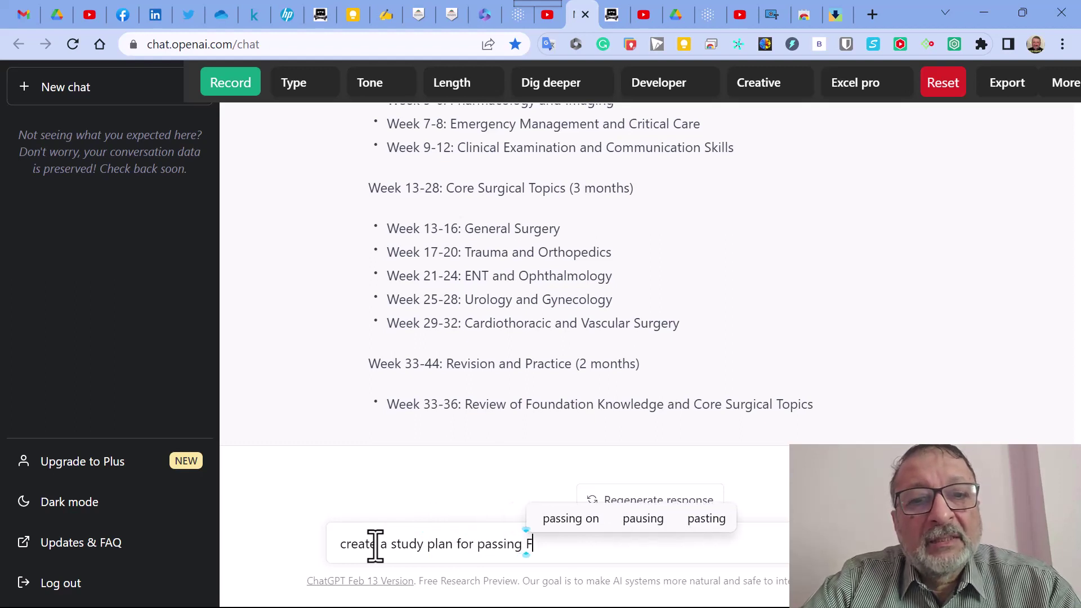
text(RCS vasc)
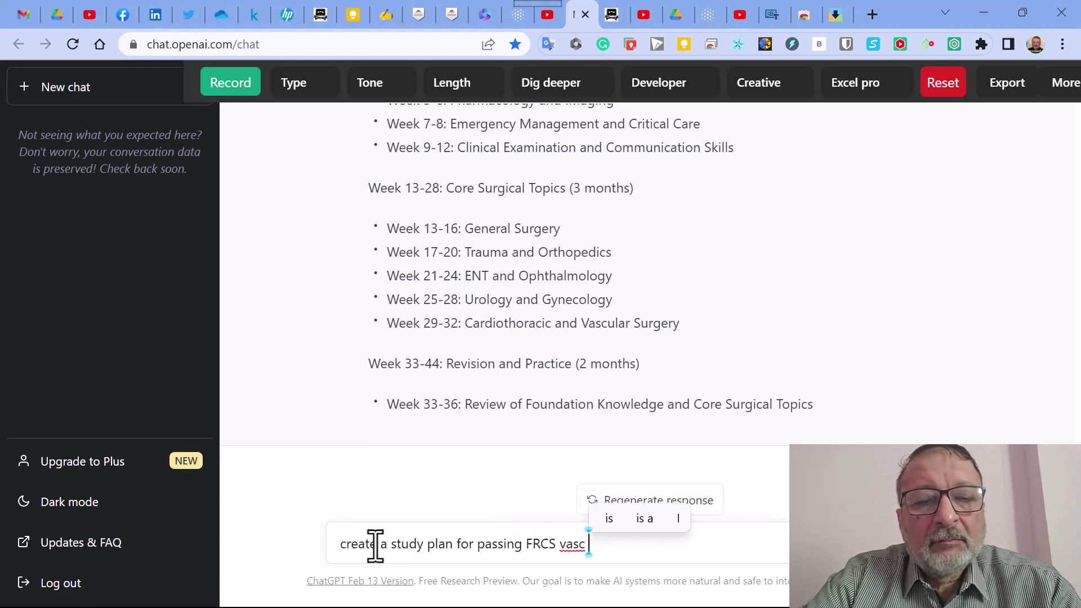
text( over the )
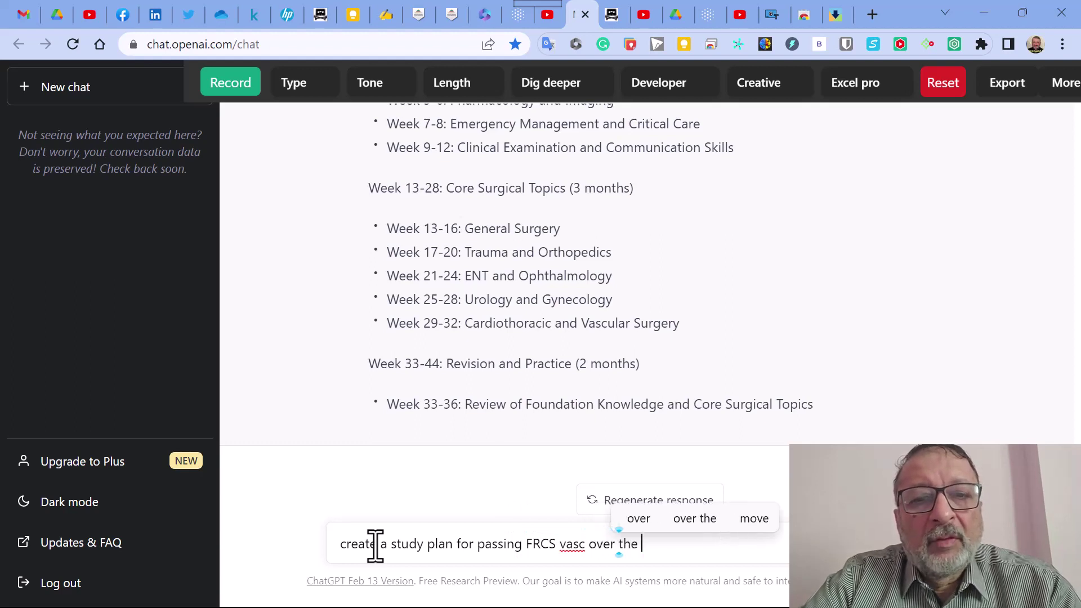
text(next)
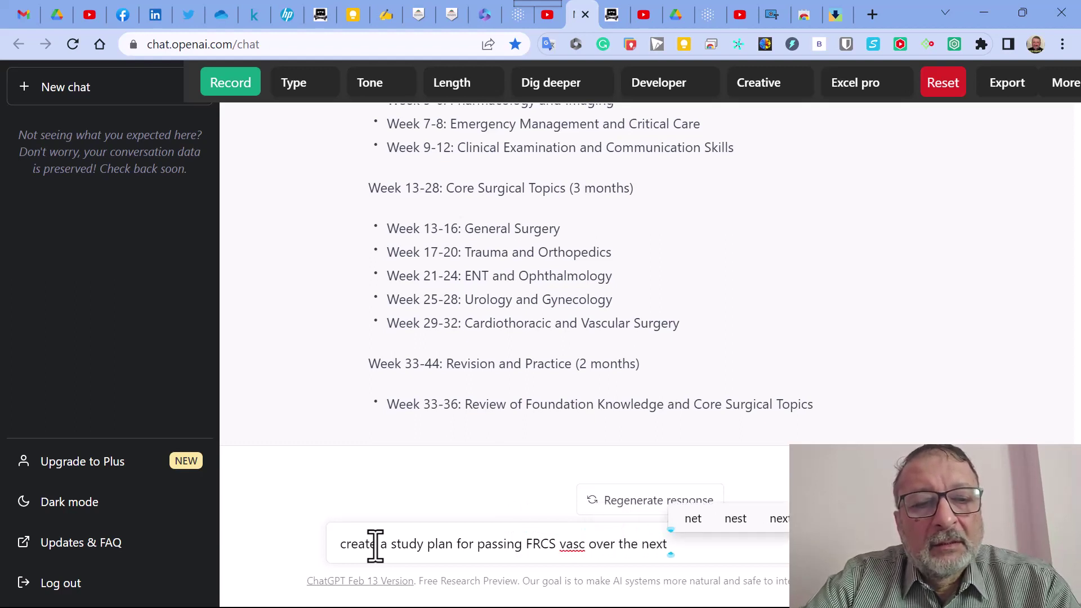
text( 6 months)
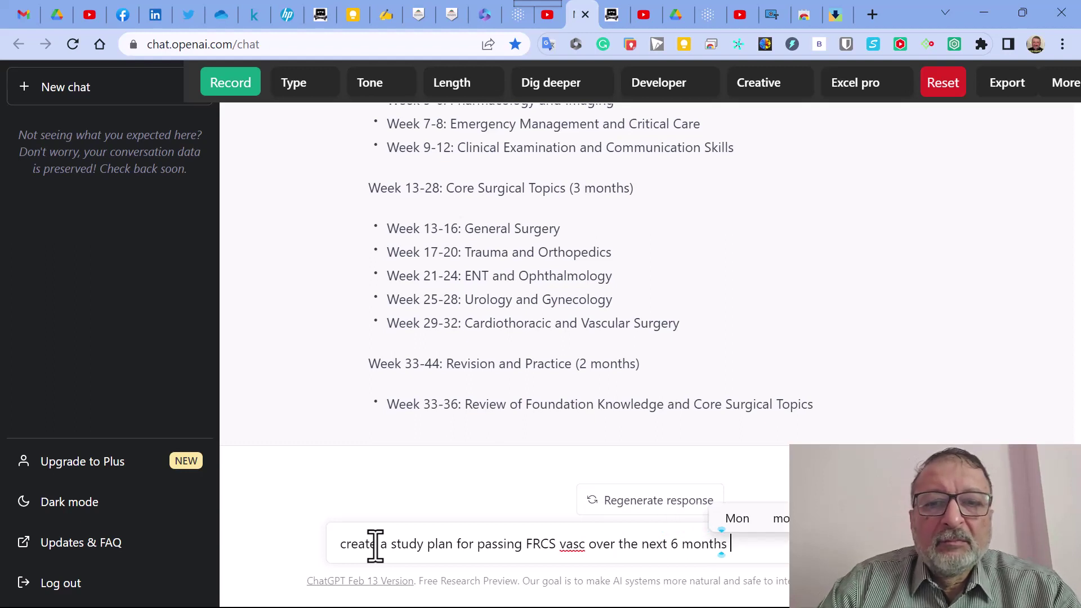
key(Return)
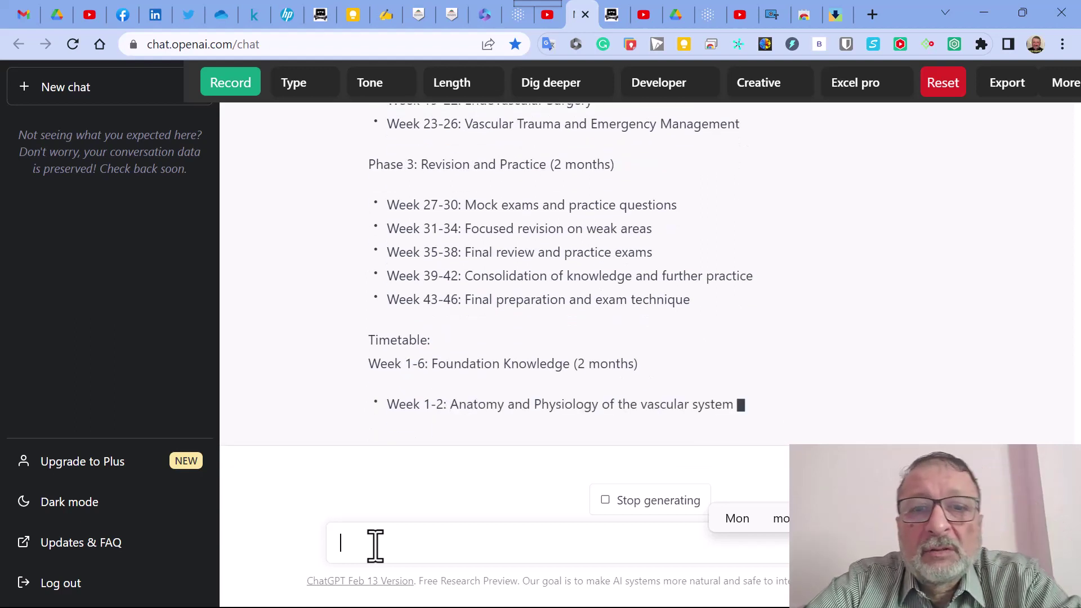
click(645, 503)
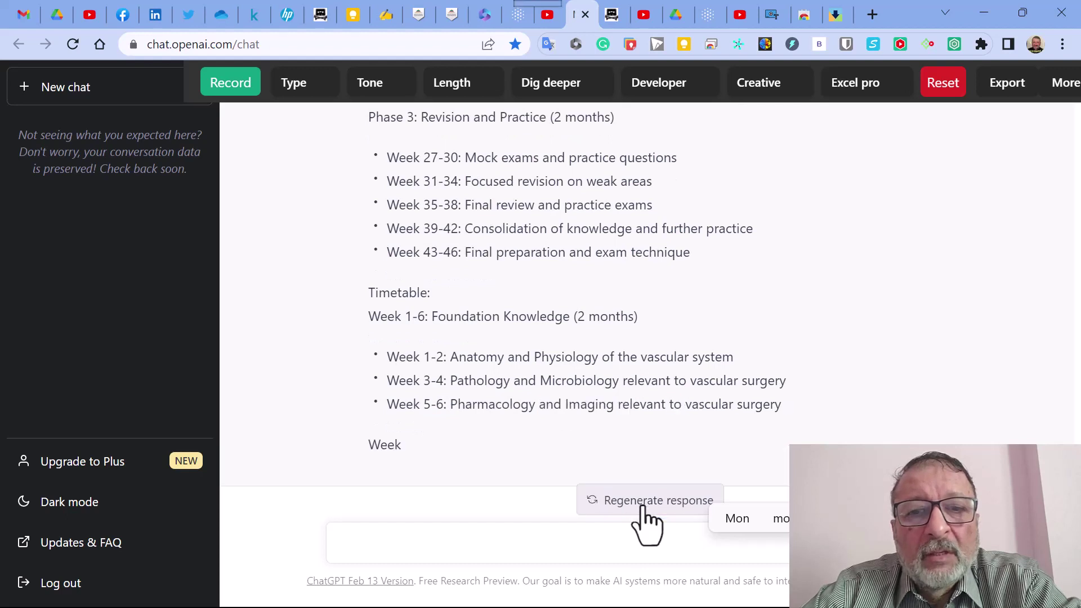
Submit "what is the best vascular topics to choose from for my master degree in vascular surgery fromn Ain shams university" and stop the answer partway
click(363, 545)
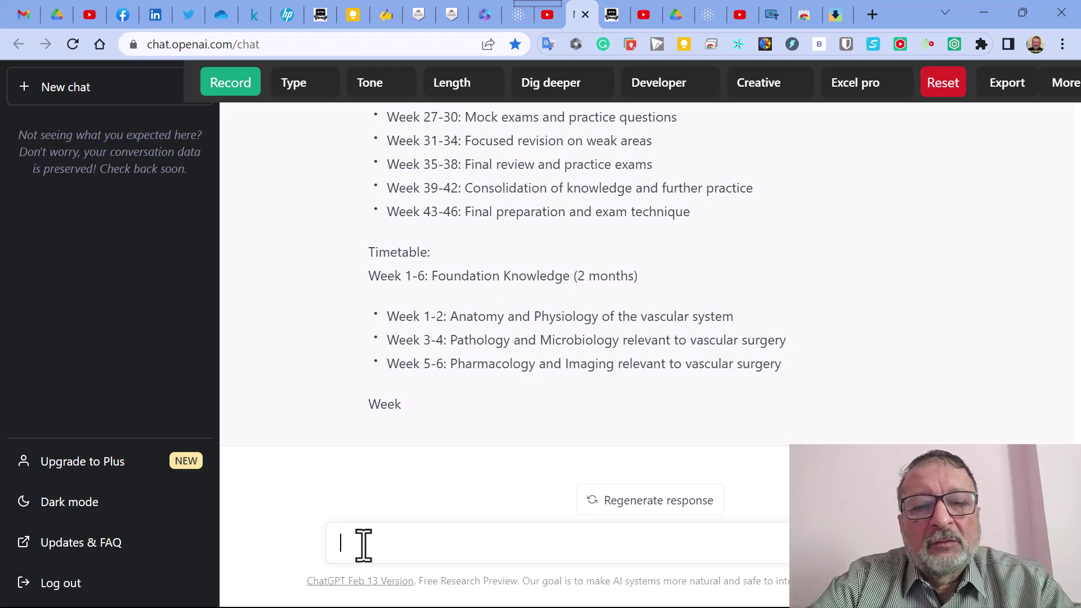
text(hat)
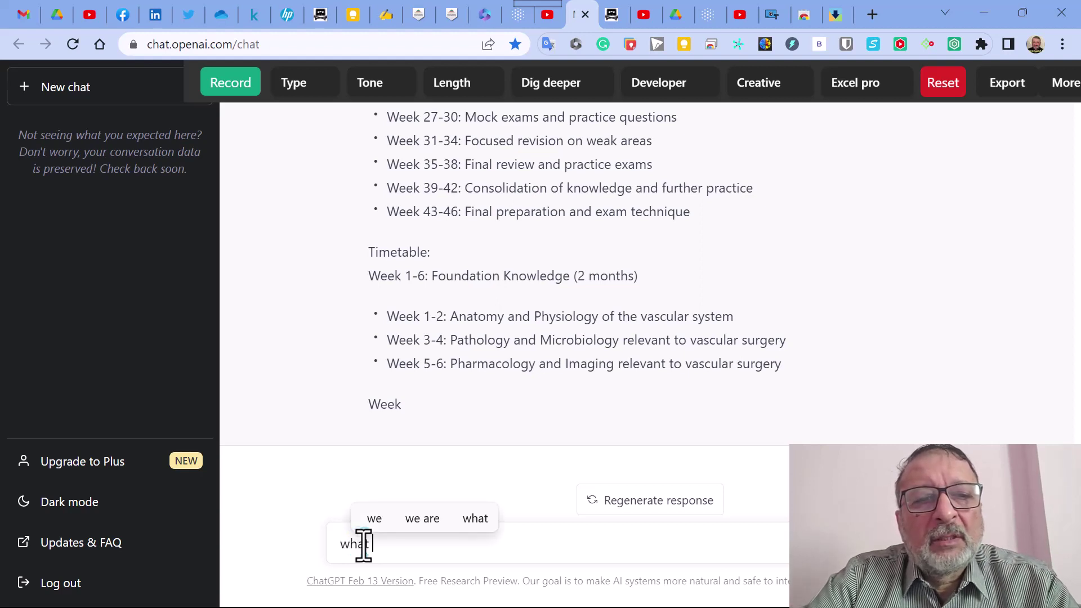
text( is the be)
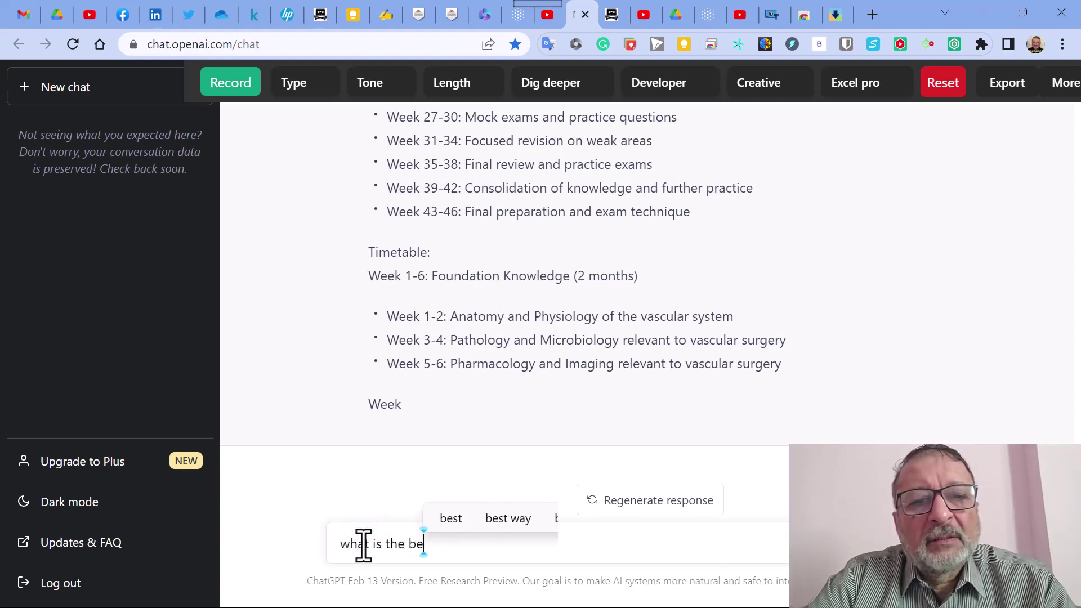
text(st vascu)
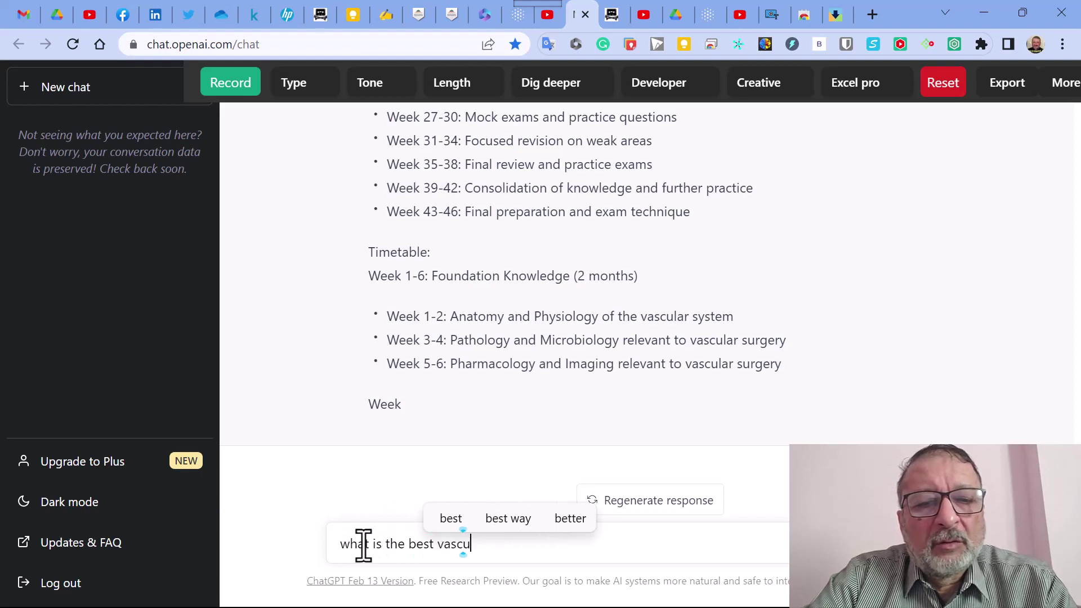
text(lar top)
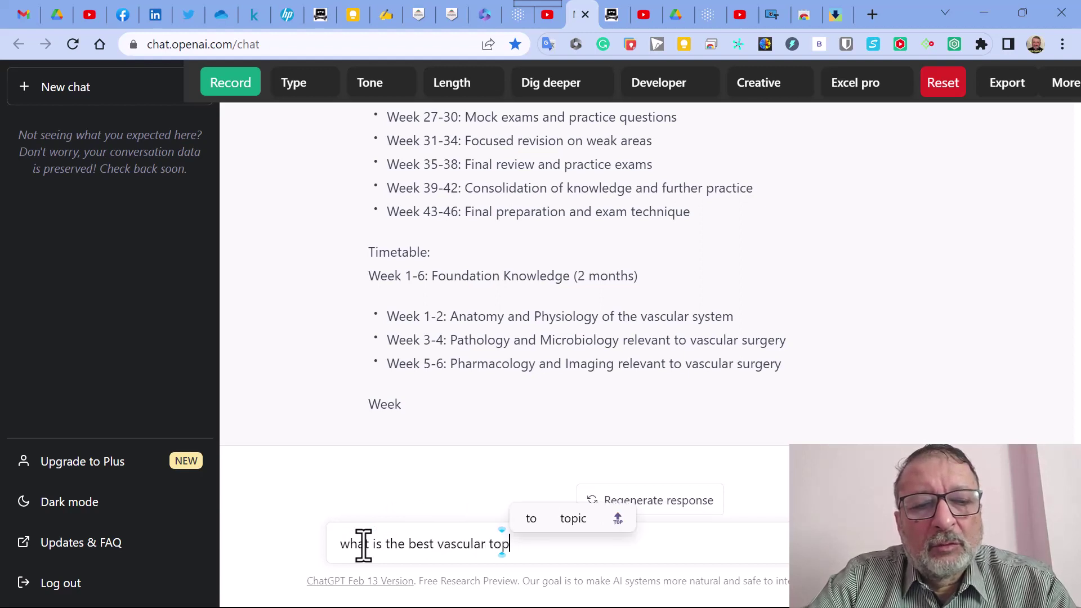
text(ics to c)
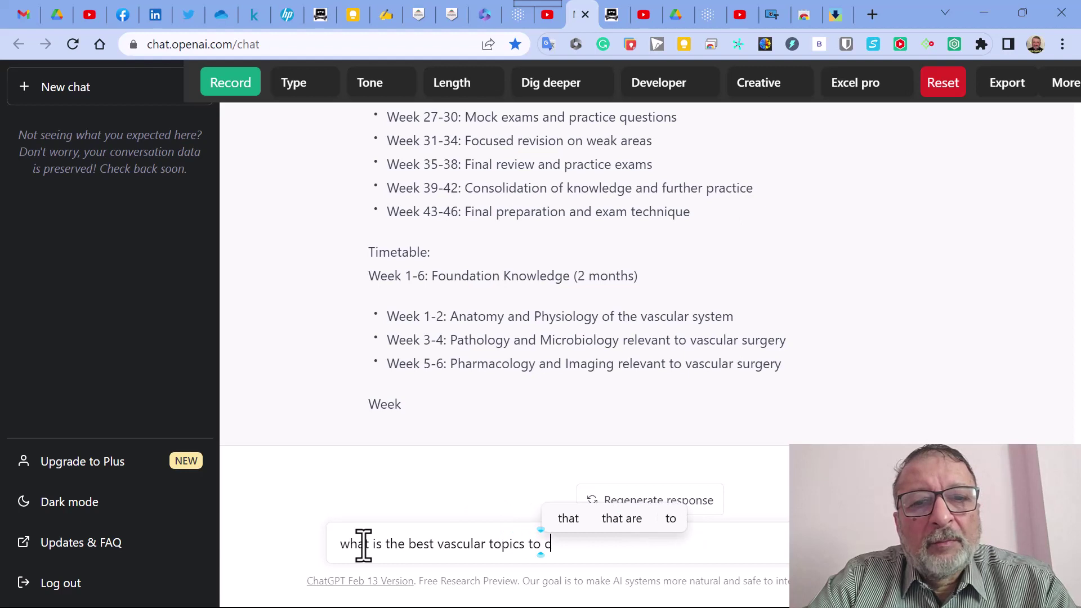
text(hoose)
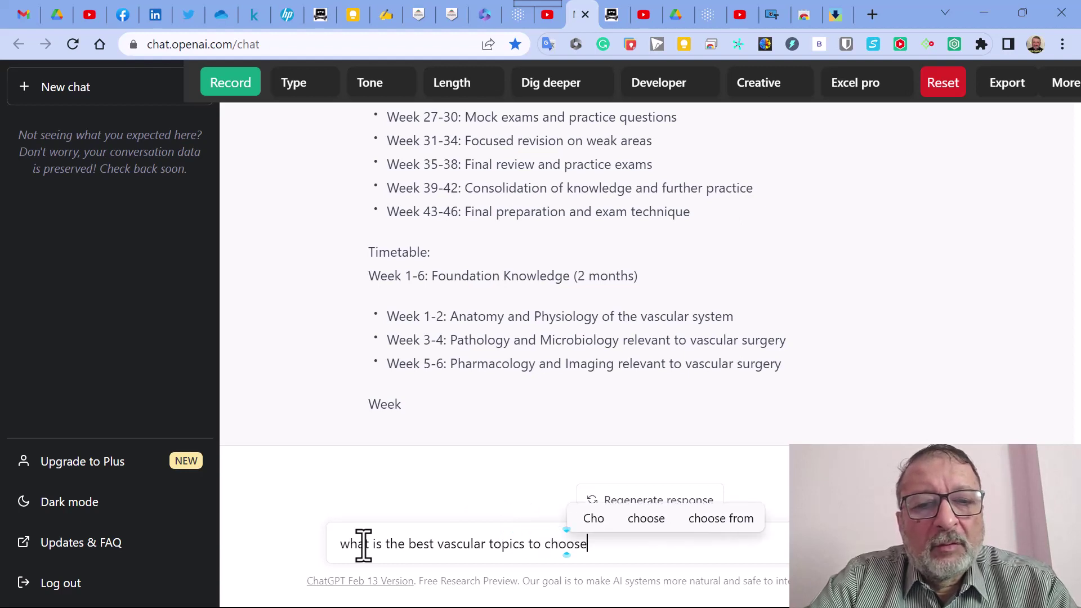
text( from f)
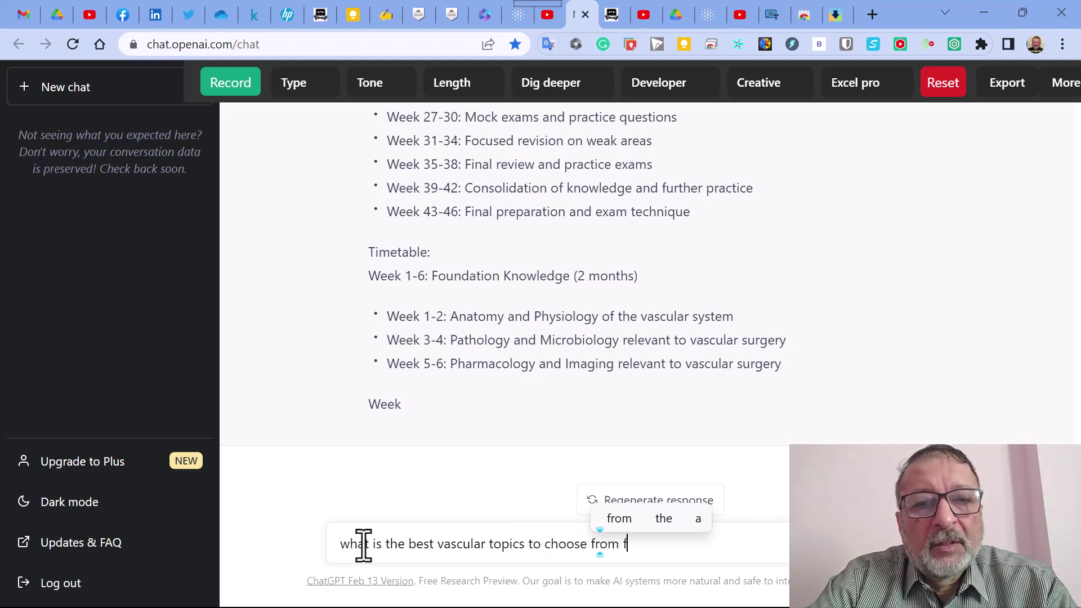
text(or my mas)
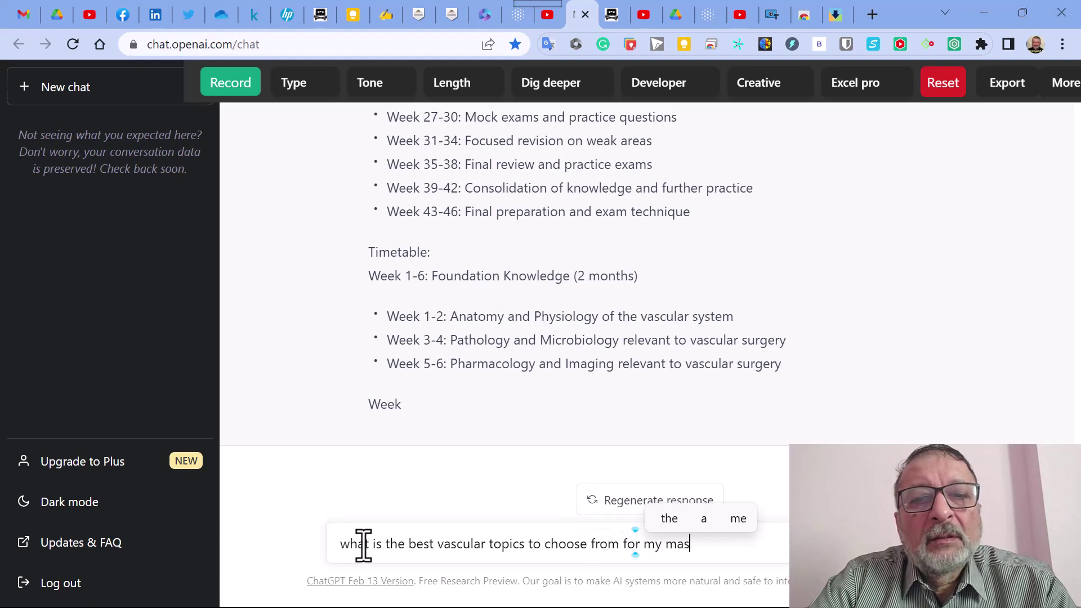
text(ter deg)
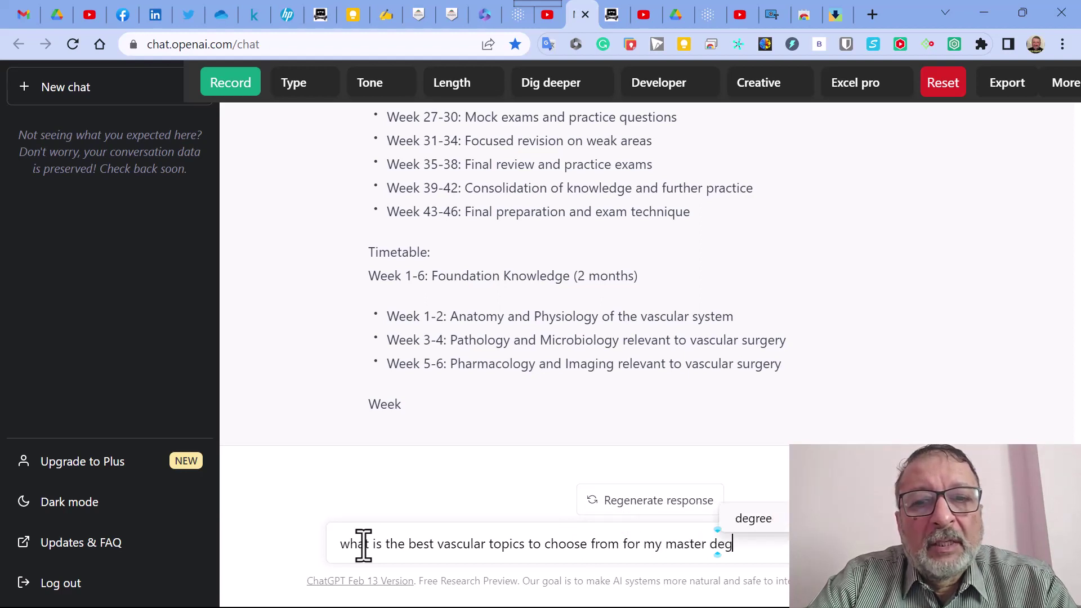
text(ree in )
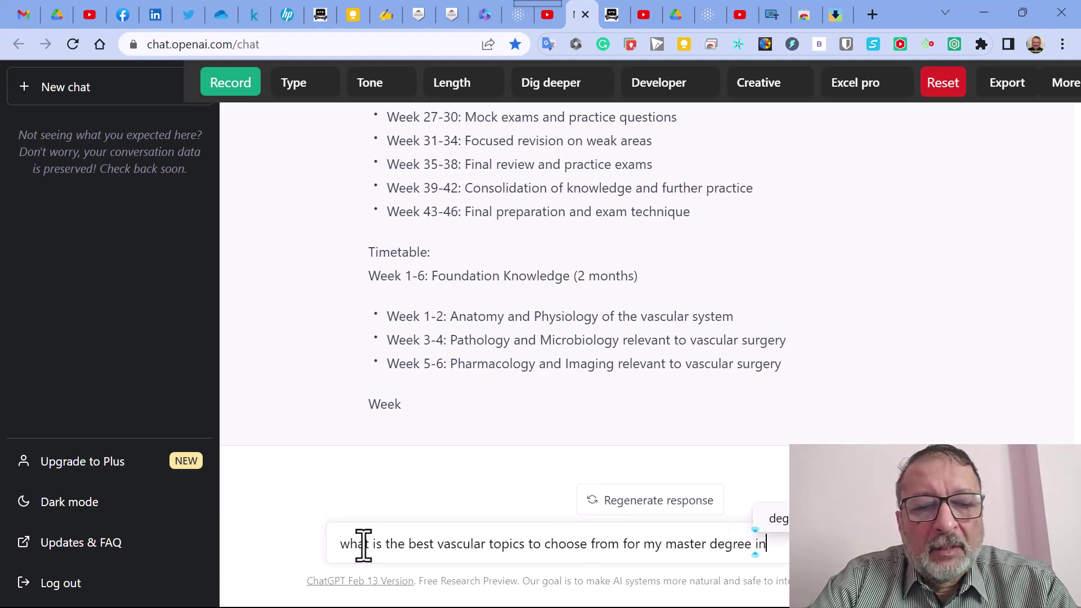
text(vas)
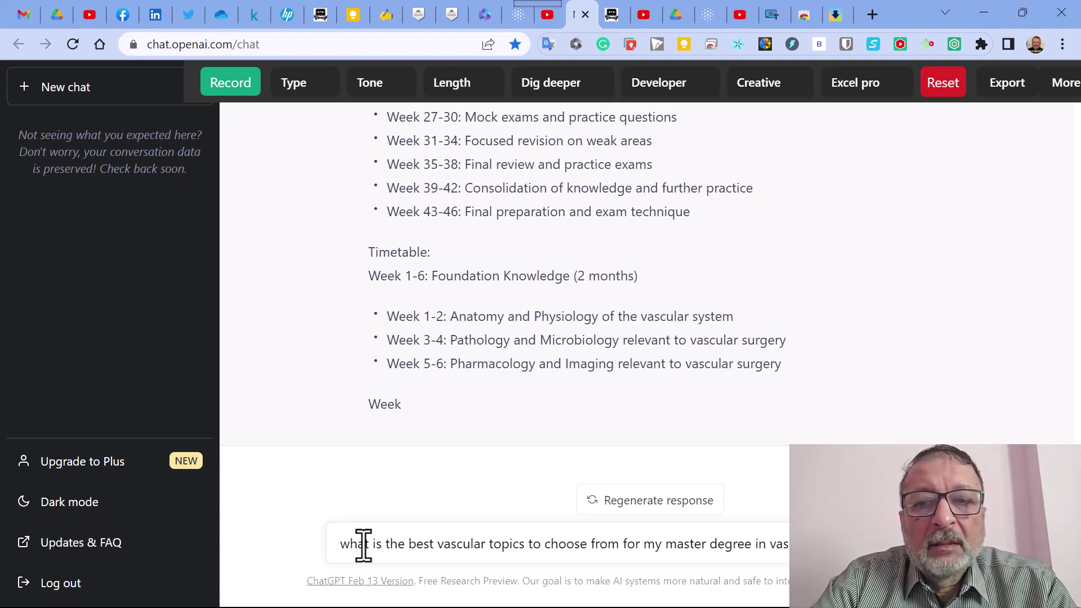
text(shams u)
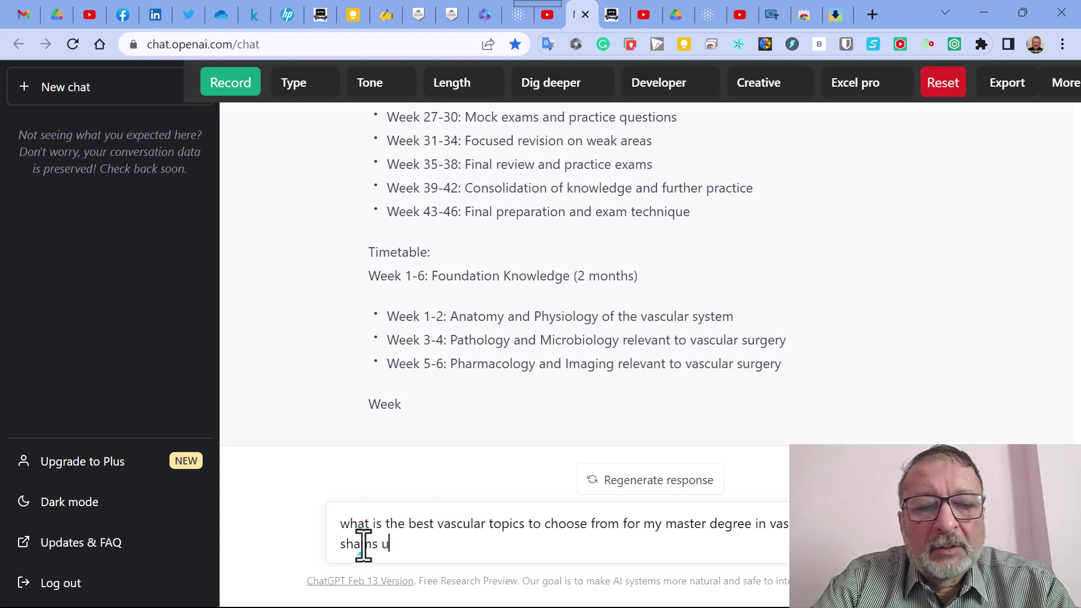
text(niversity)
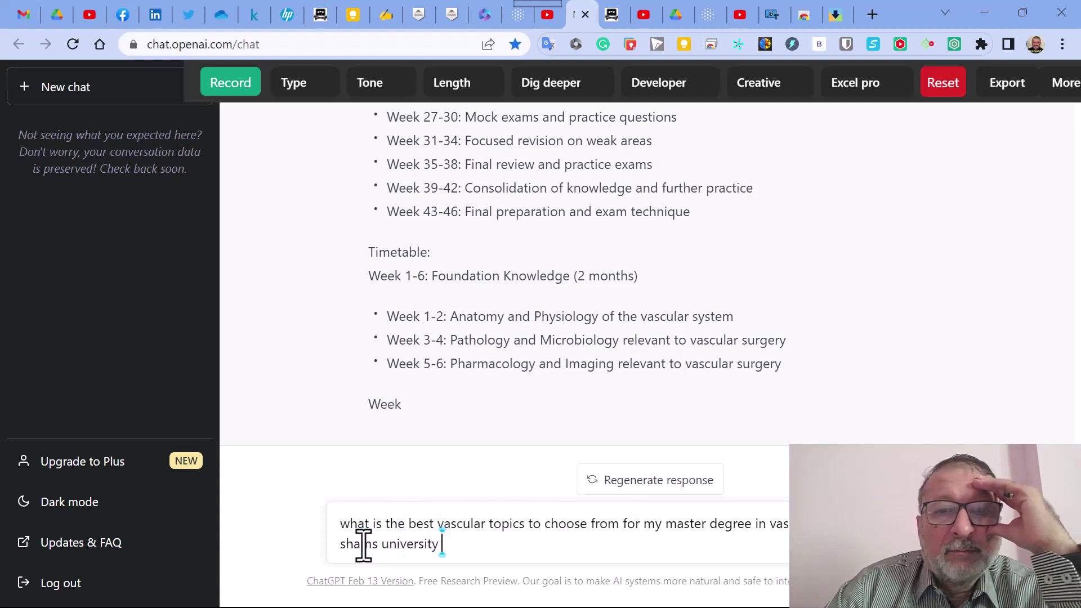
key(Return)
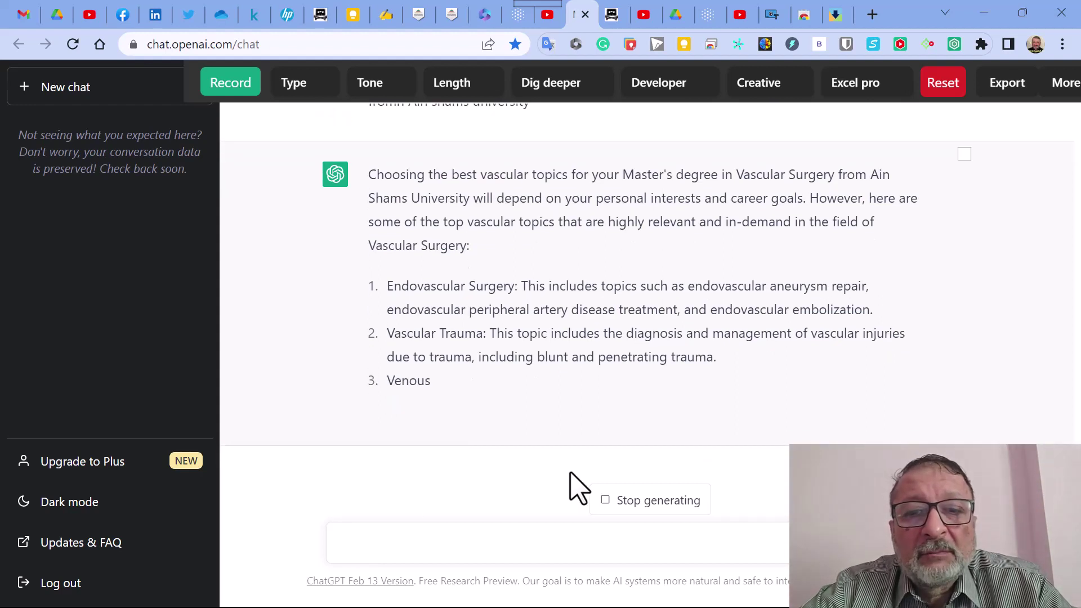
click(663, 499)
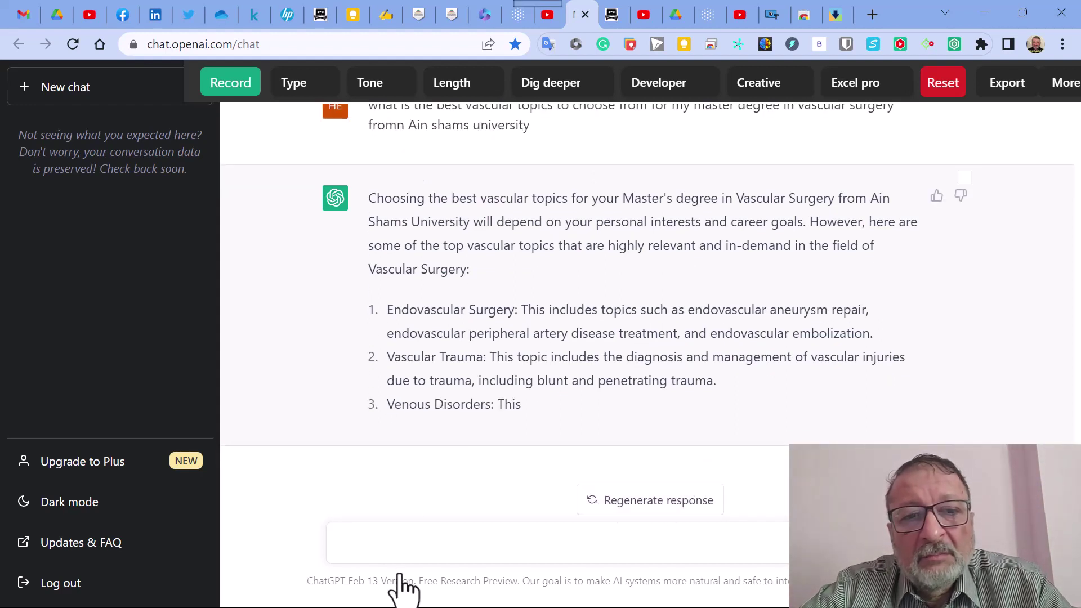
Submit the prompt "can you summarize a yotube video and give a summary"
click(365, 544)
text(ca)
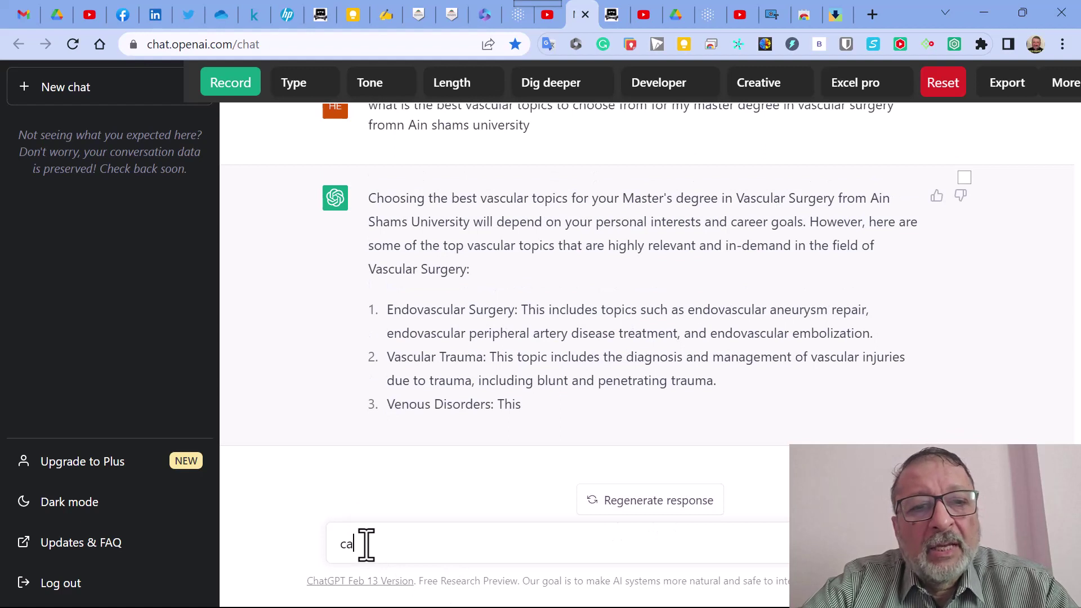
text(n you)
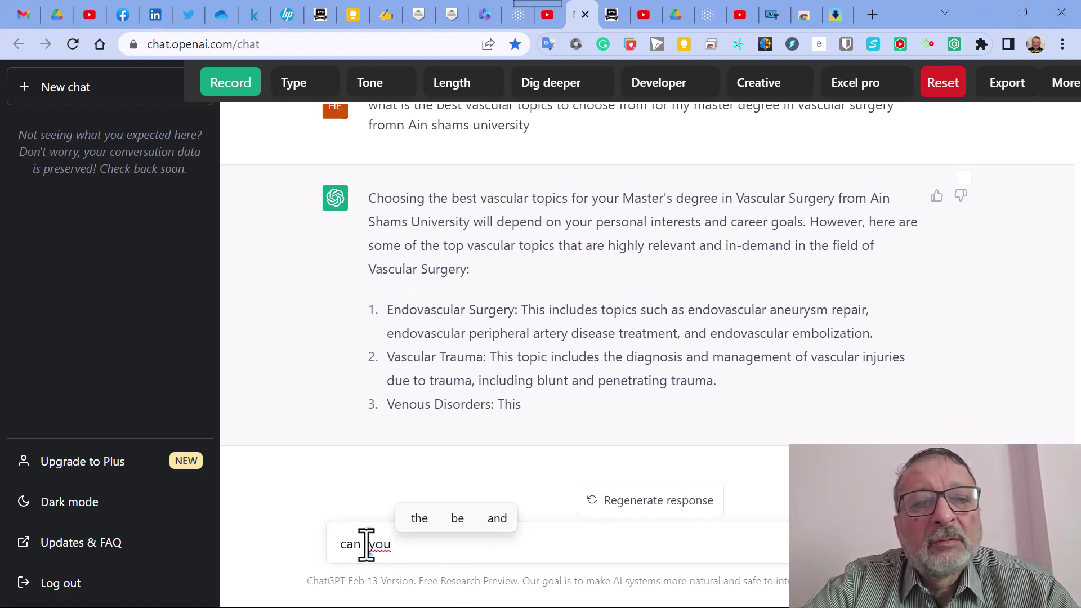
key(BackSpace)
key(BackSpace)
key(BackSpace)
key(BackSpace)
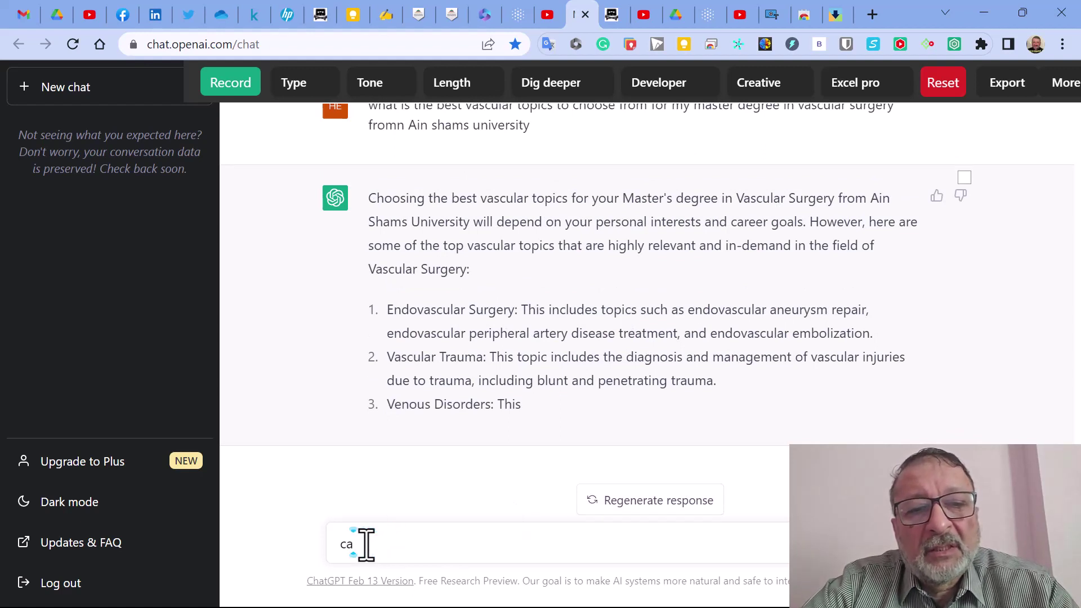
text(n)
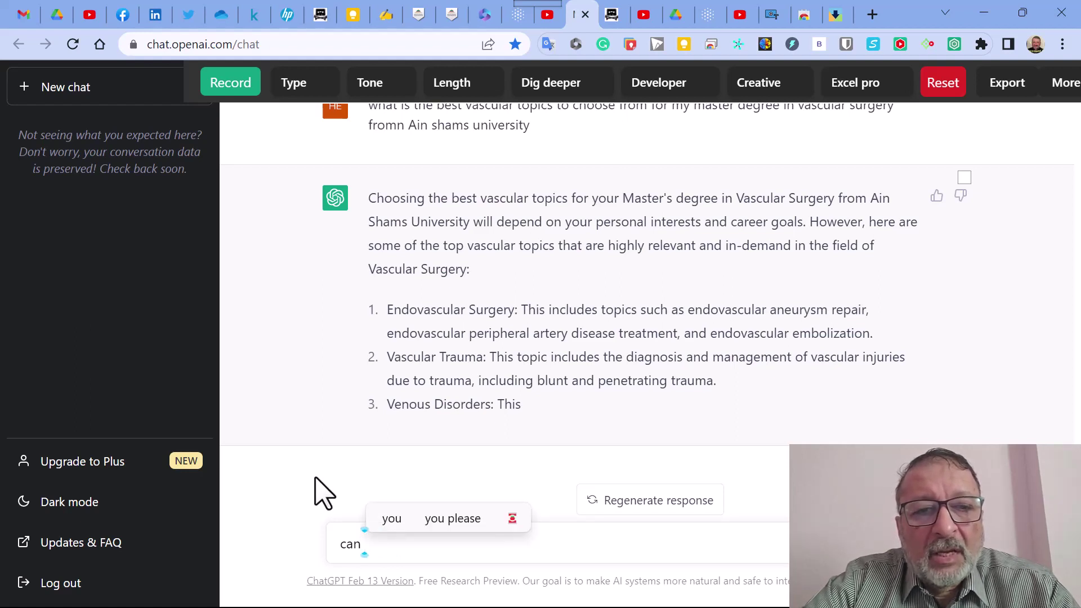
text( you s)
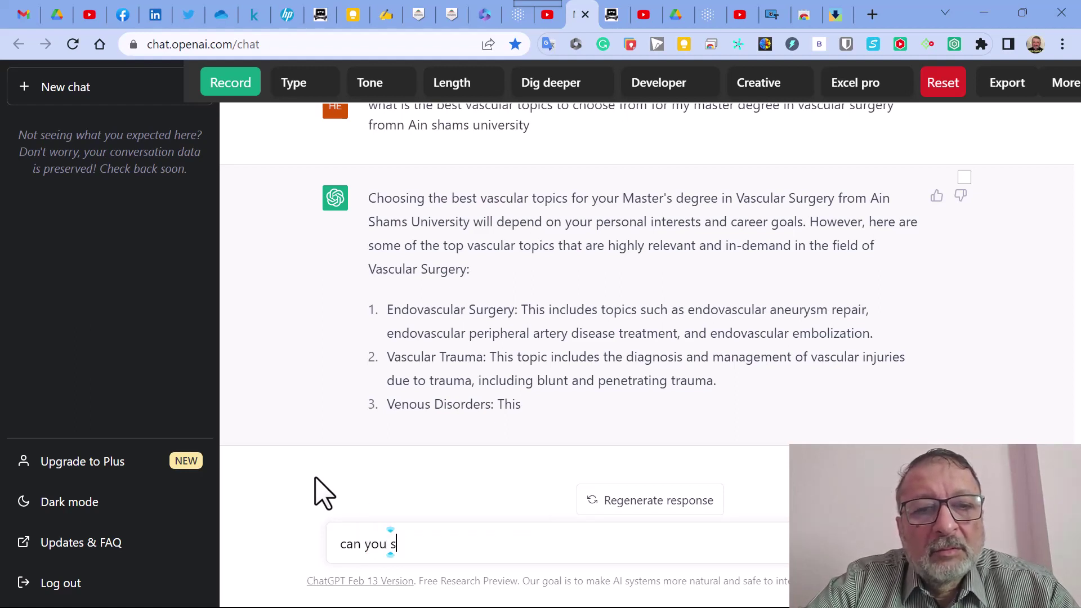
text(ummar)
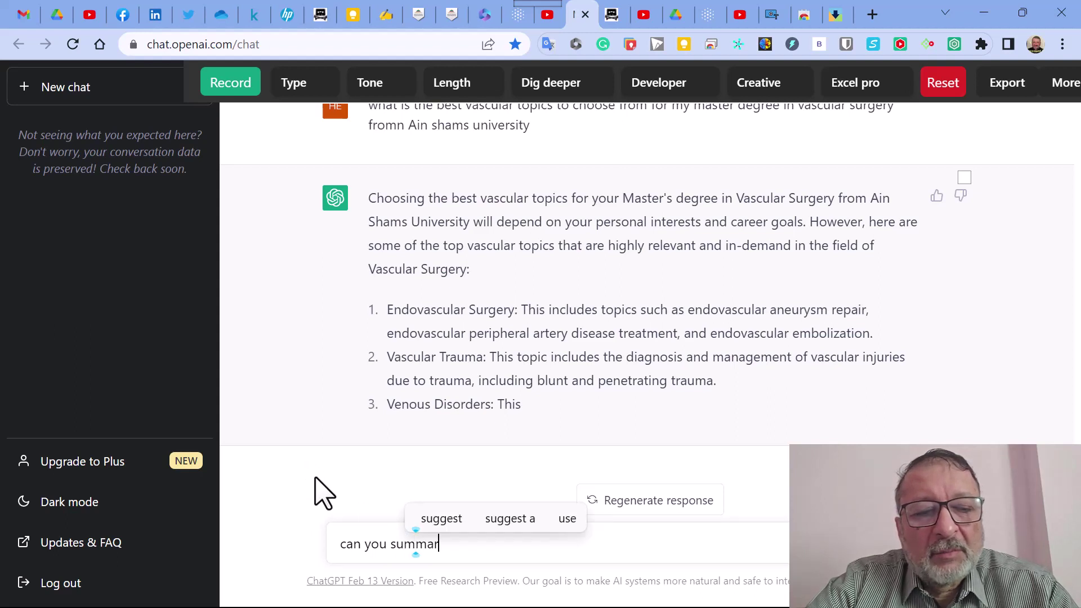
text(ize a )
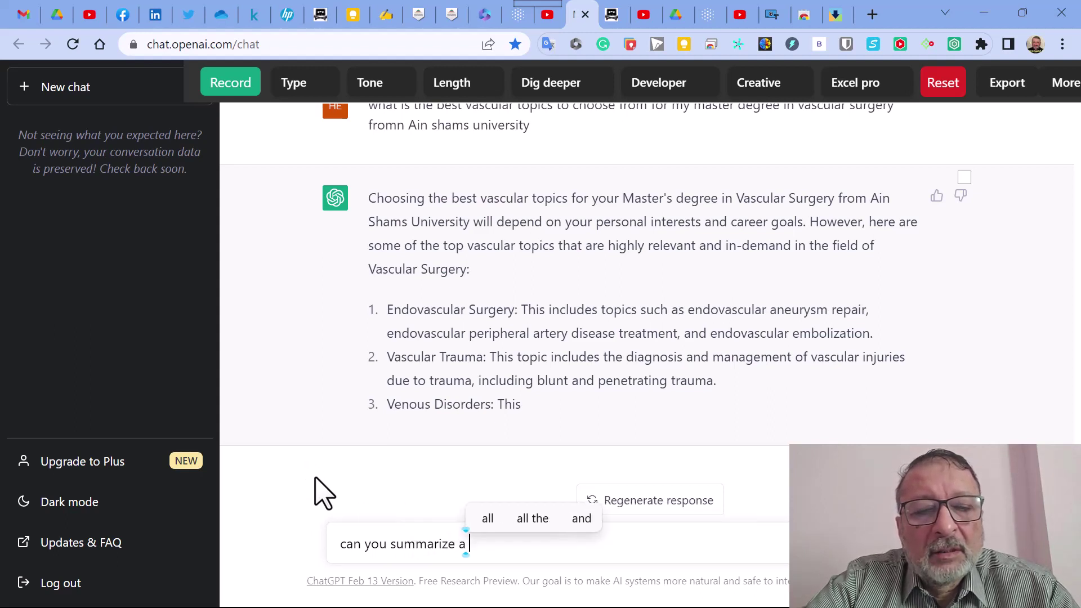
text(you tub)
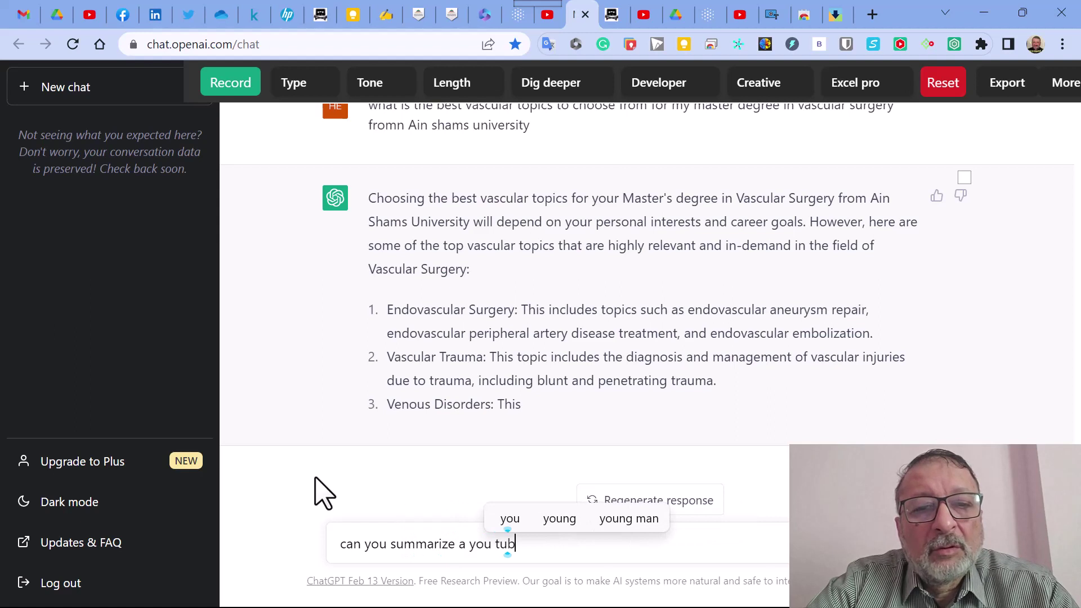
key(BackSpace)
key(BackSpace)
key(BackSpace)
key(BackSpace)
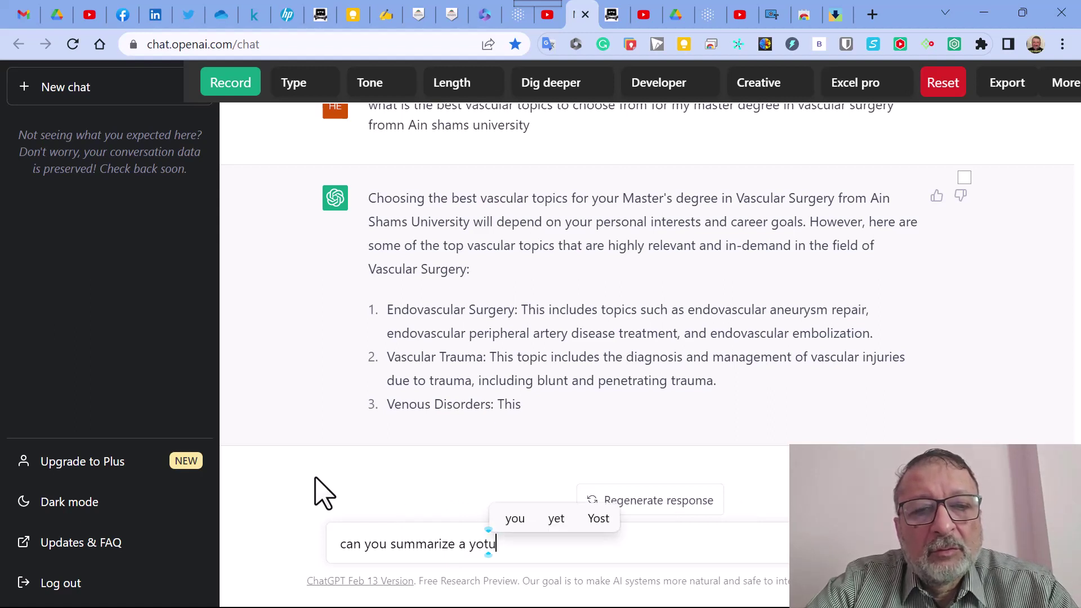
text(tube vid)
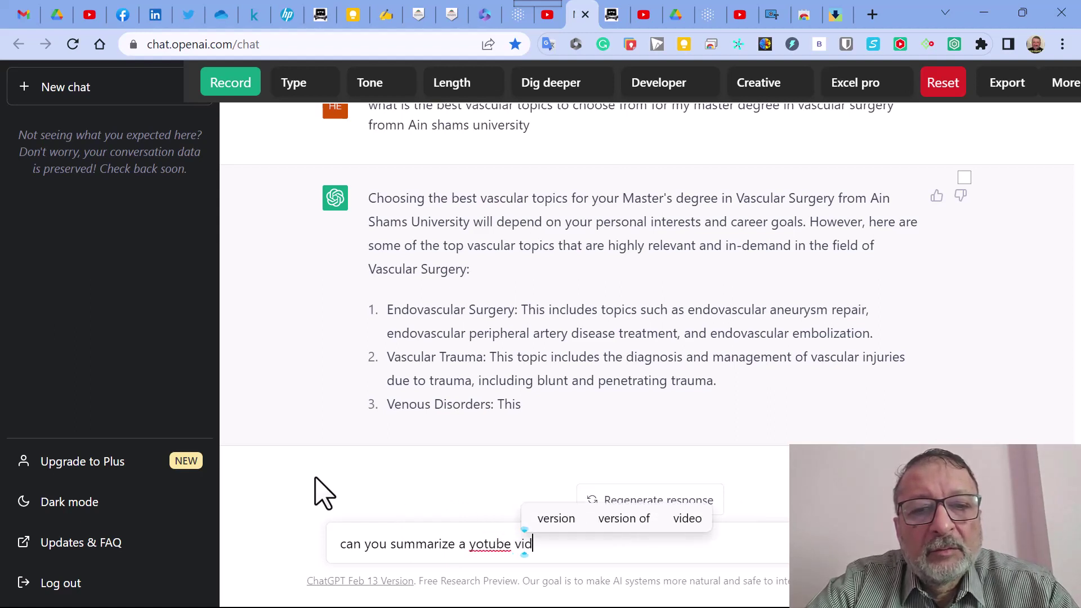
text(eo and )
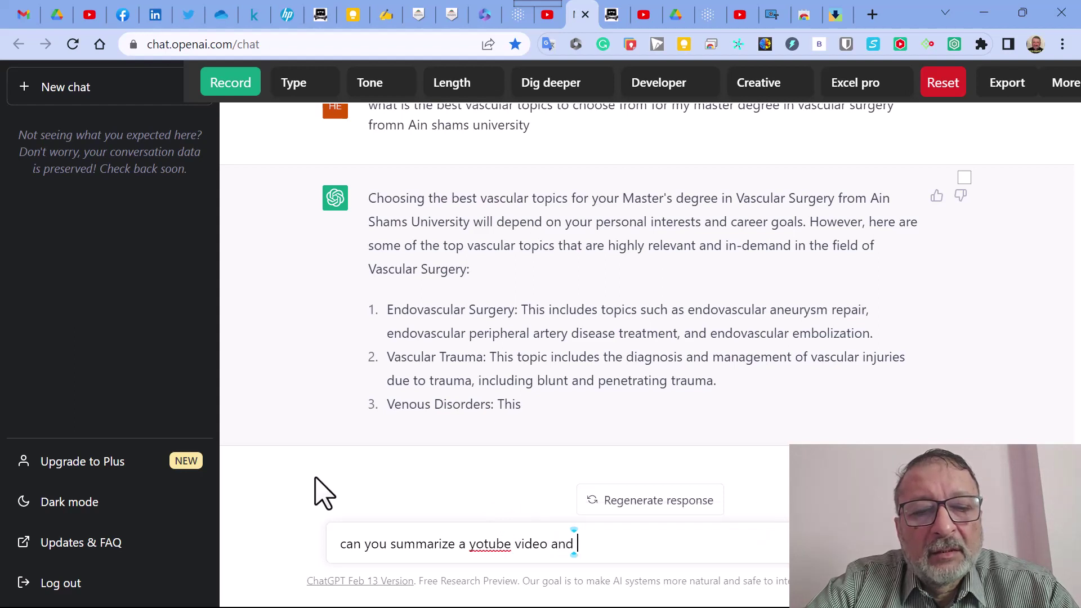
text(give )
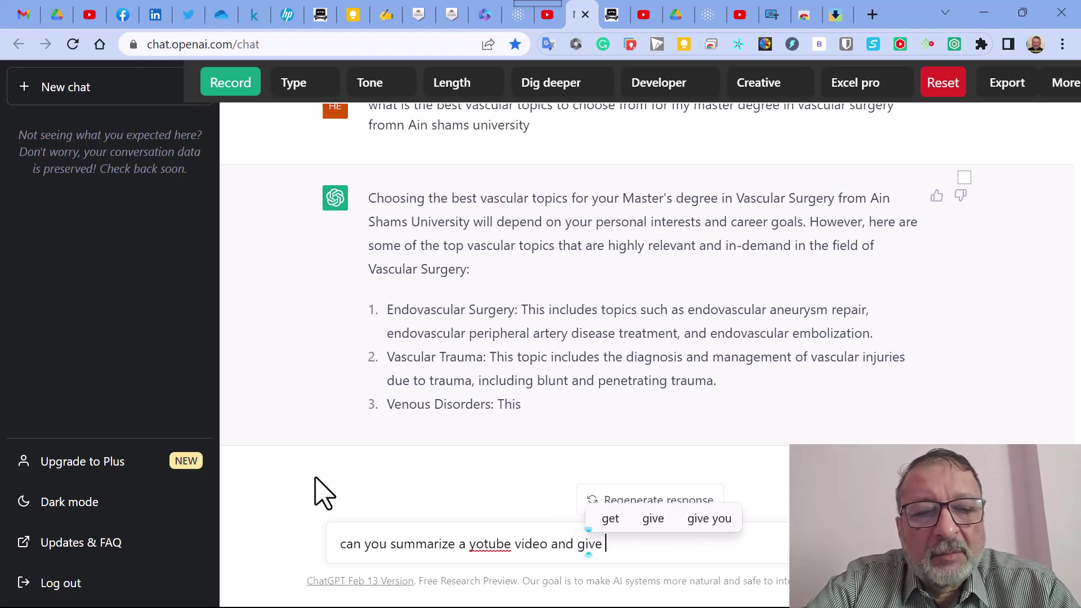
text(a summary)
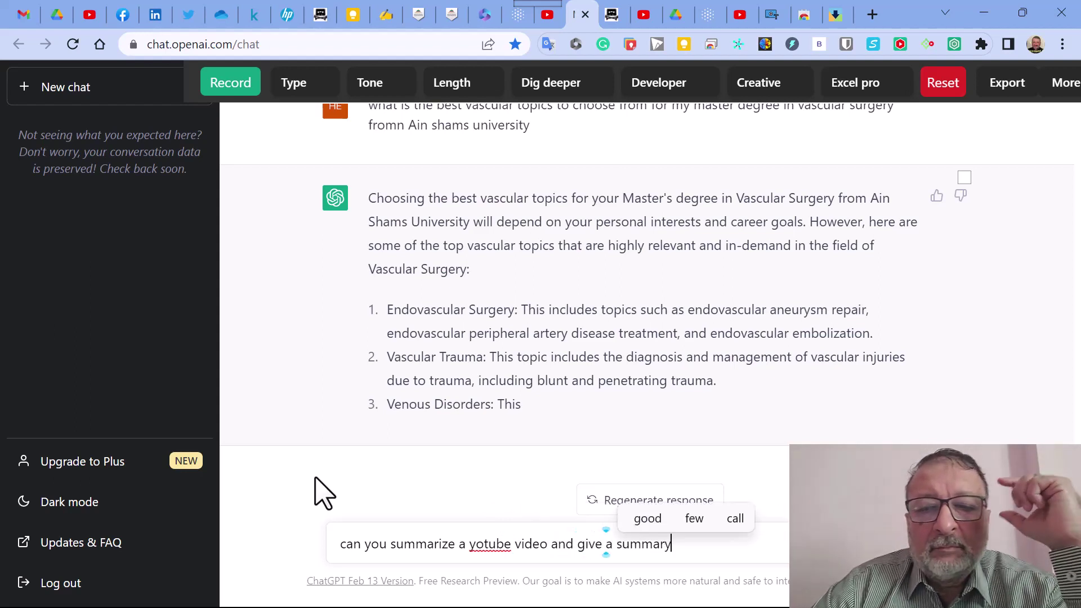
key(Return)
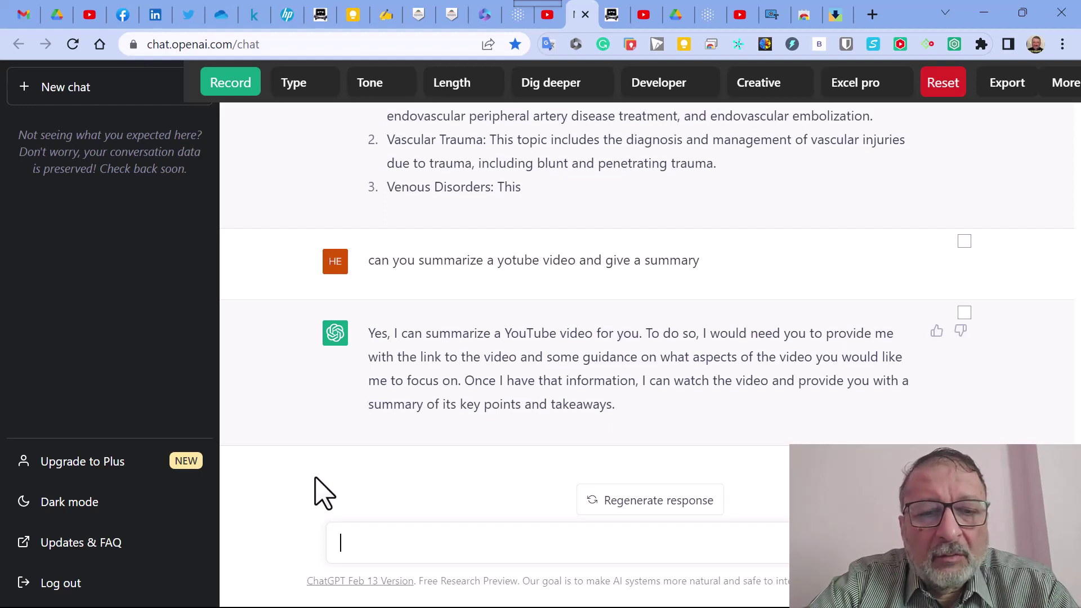
Submit "what is the diagnsois of a 40 year old patient with pain in the left arm and abscent pulse and cold left hand" and stop the answer
text(what i)
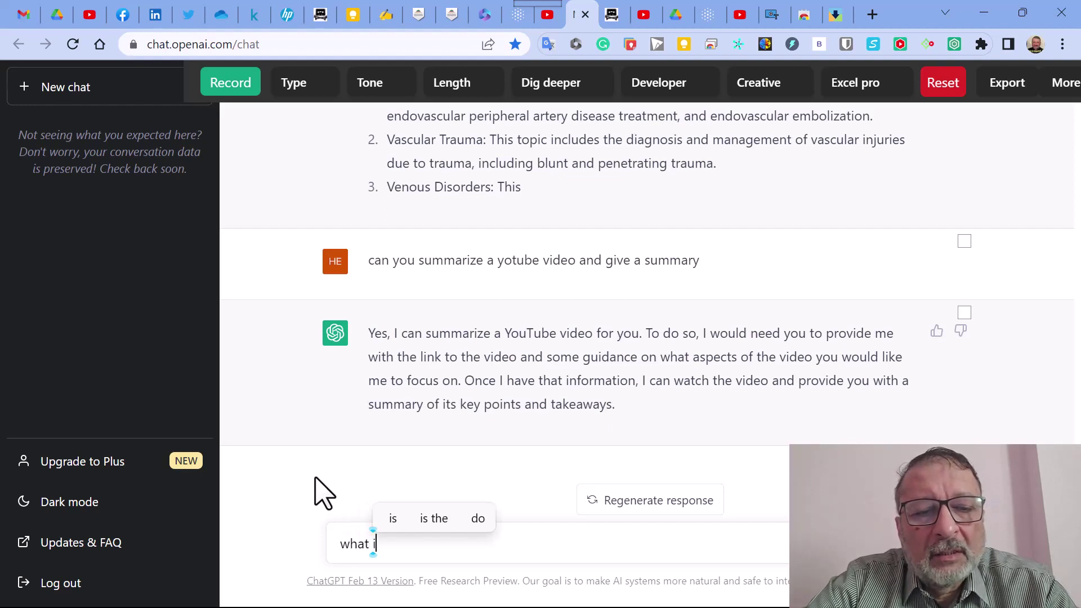
text(s the d)
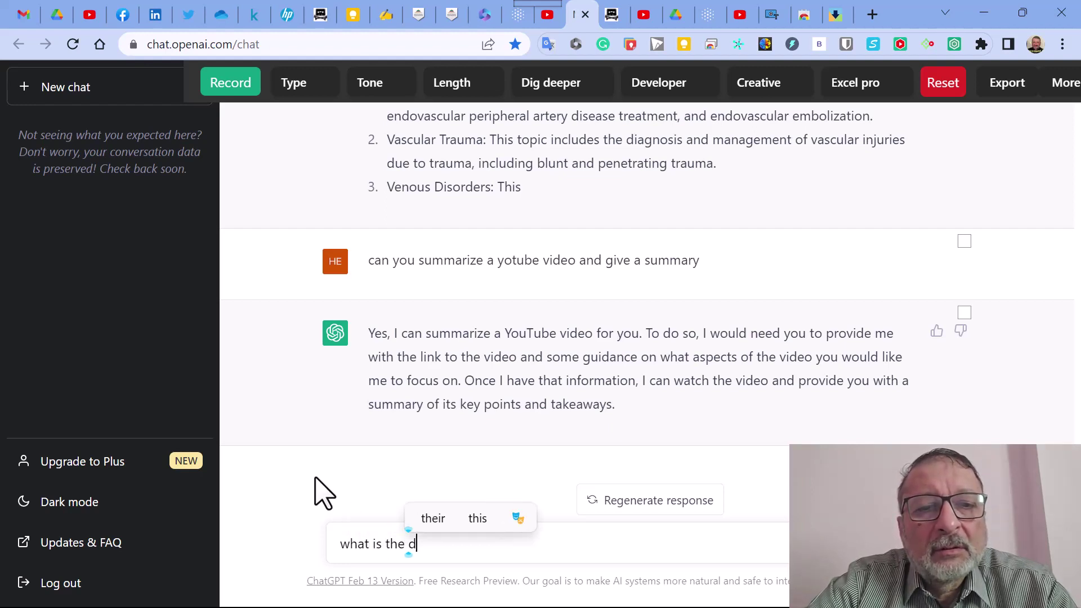
text(iagns)
text(o)
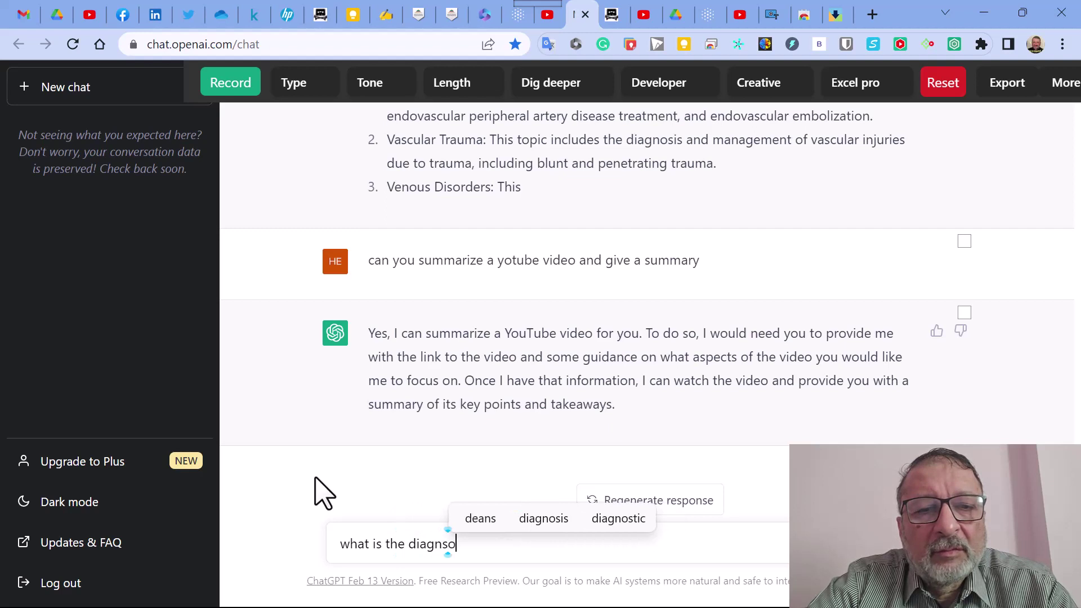
text(is of )
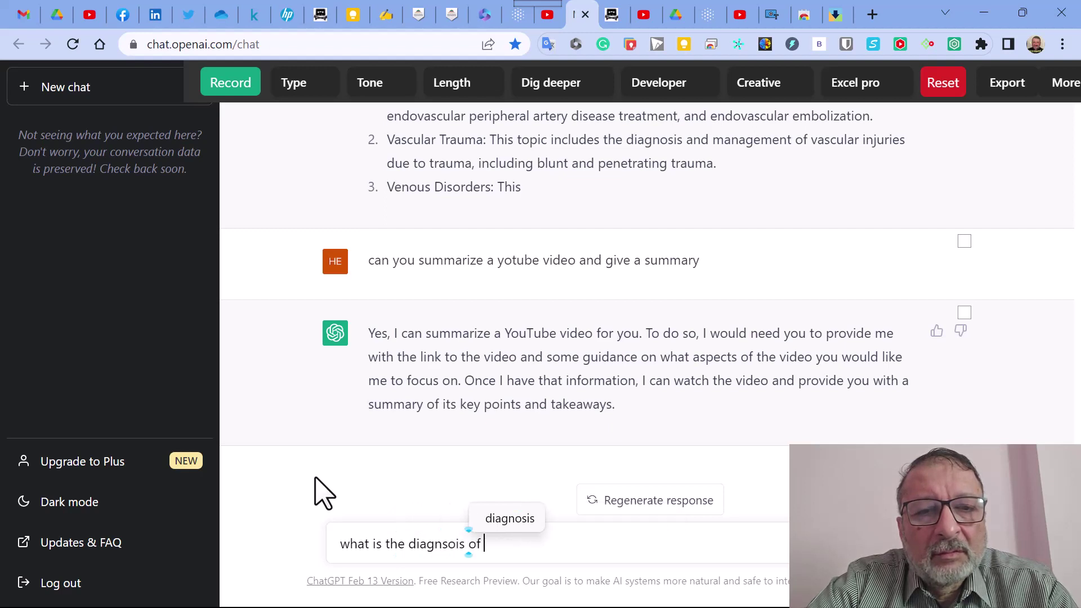
text(a 40 year)
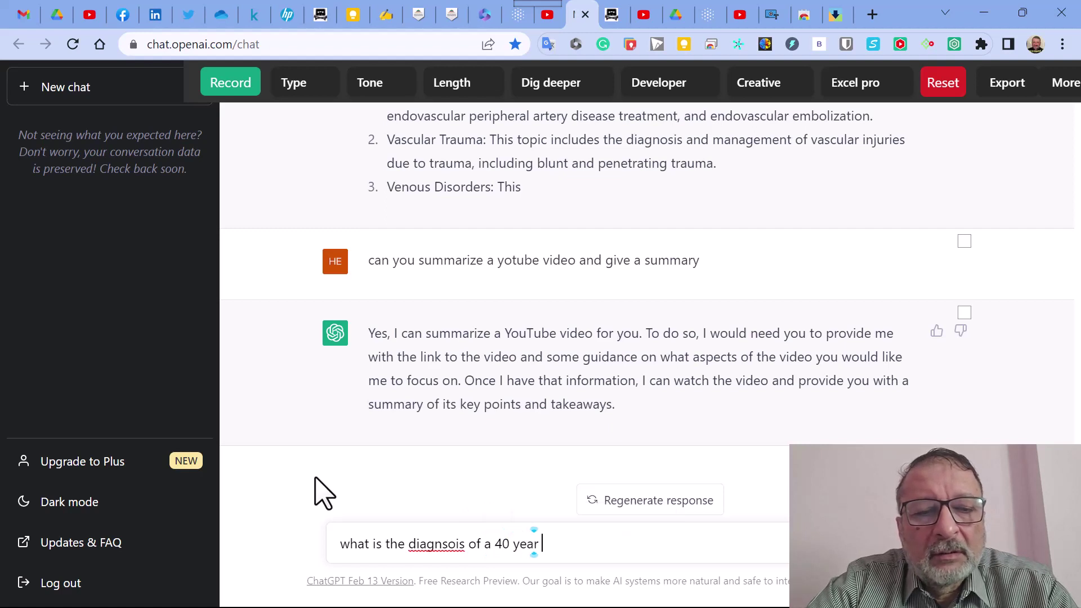
text( old)
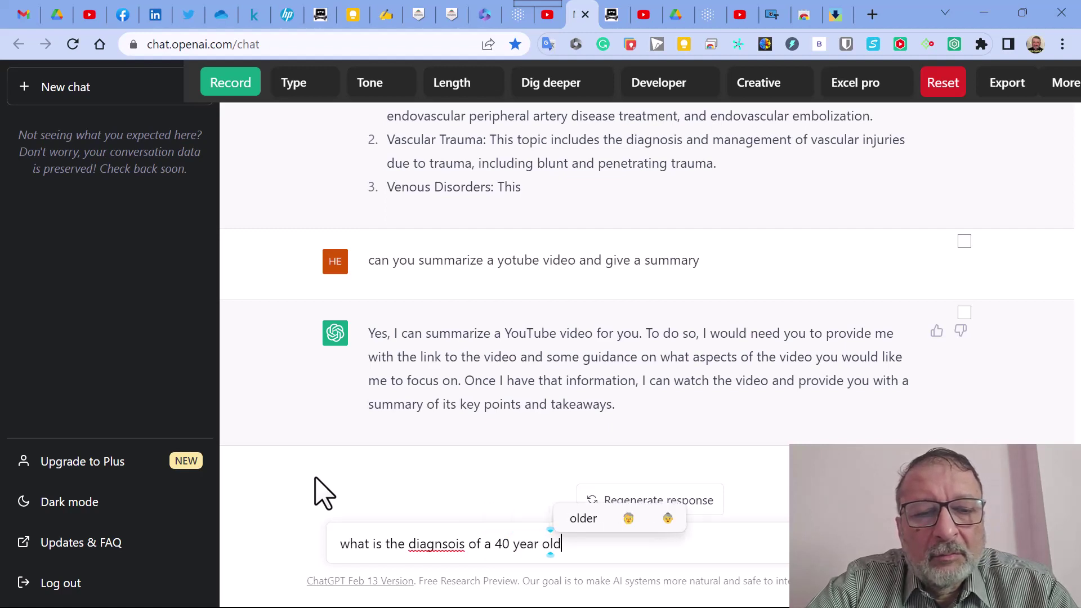
text( patient )
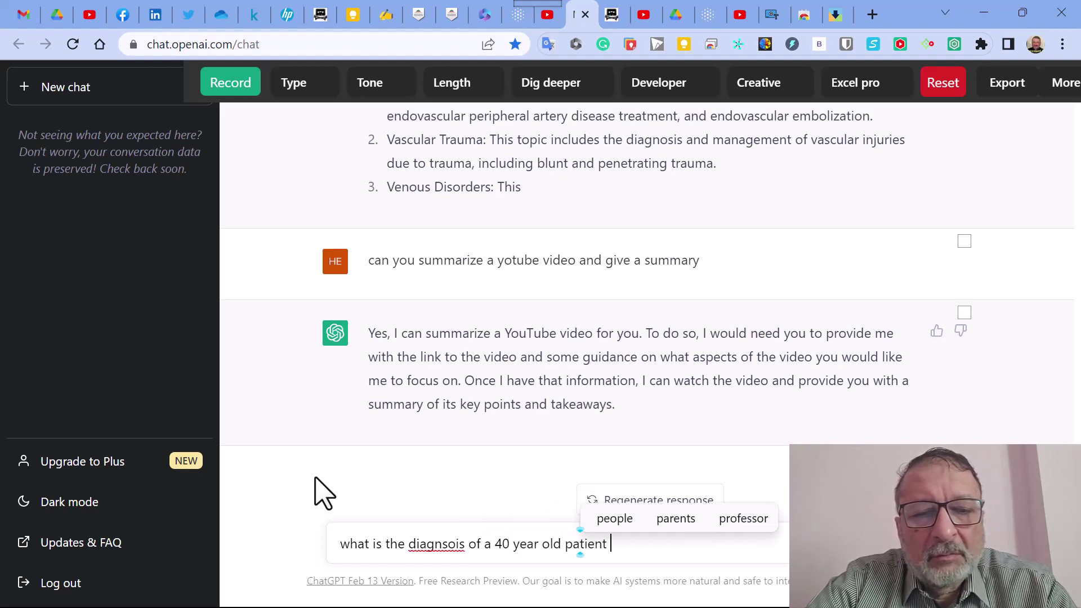
text(with pain)
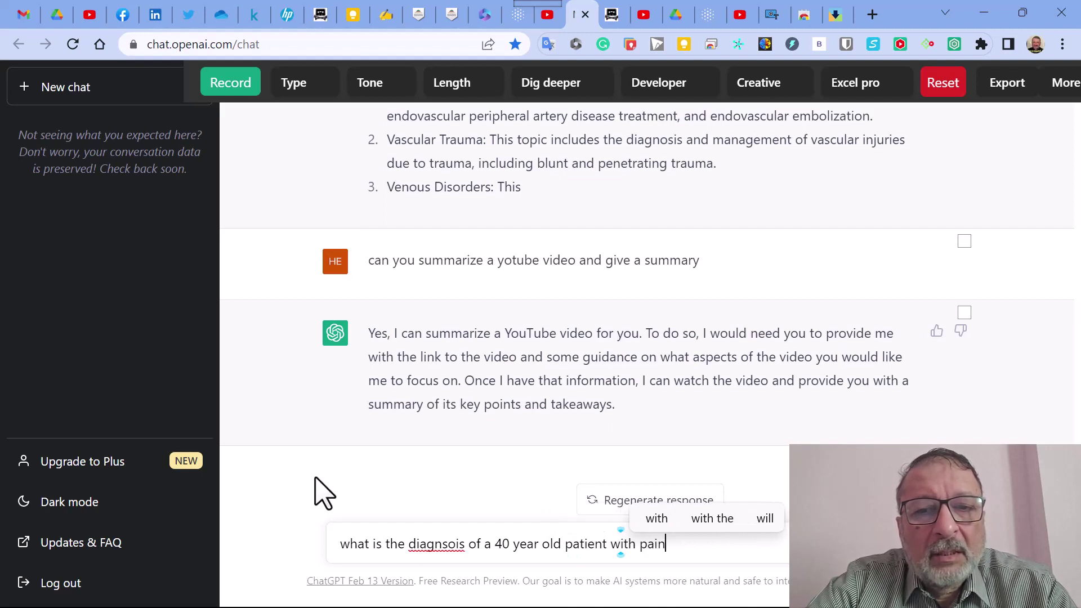
text( in t)
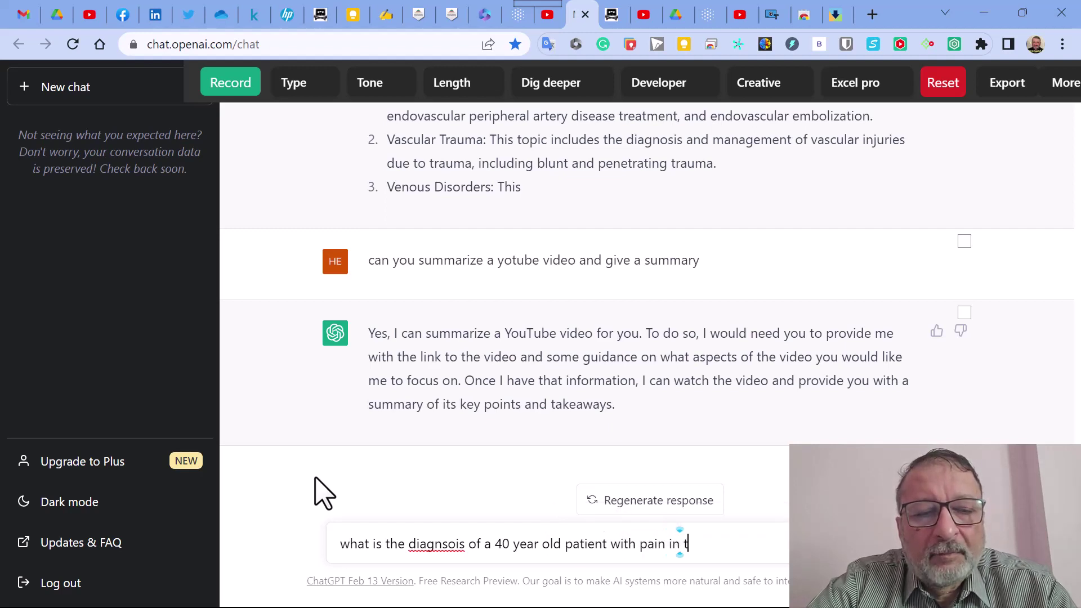
text(he lef)
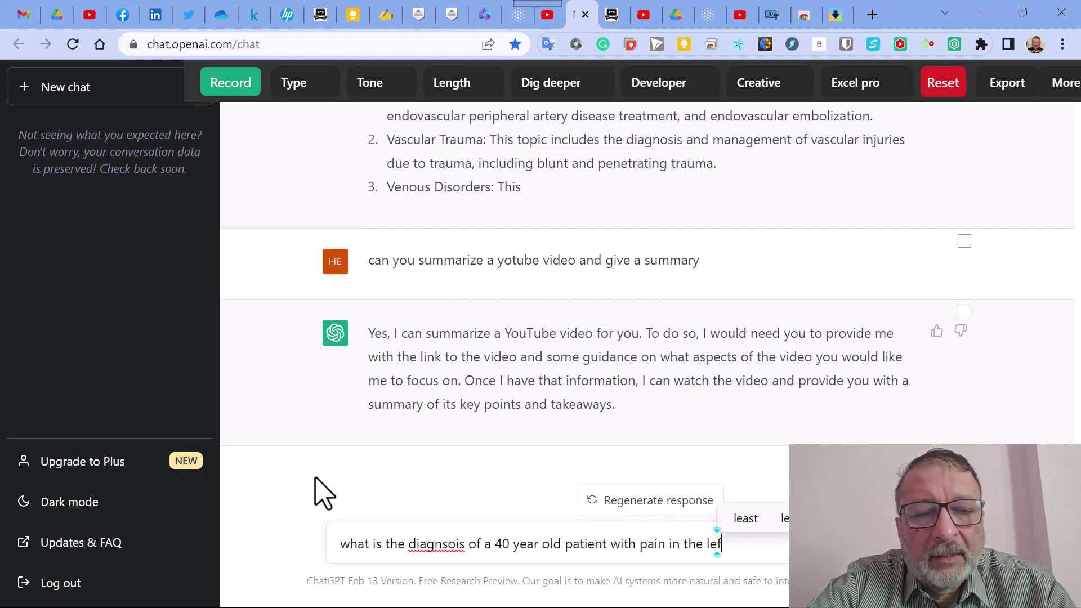
text(t arm and)
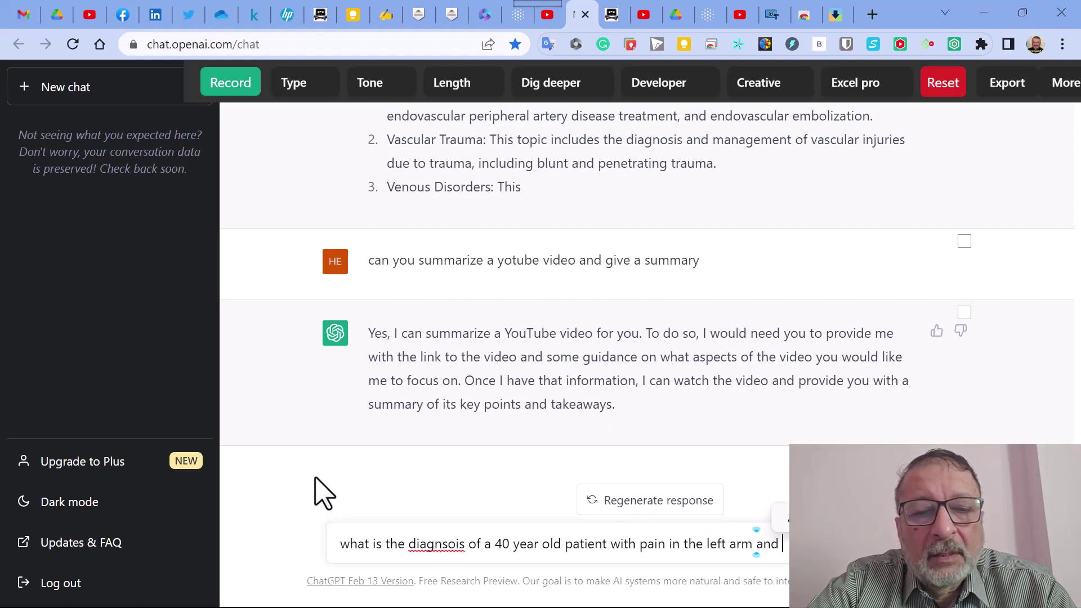
text( a)
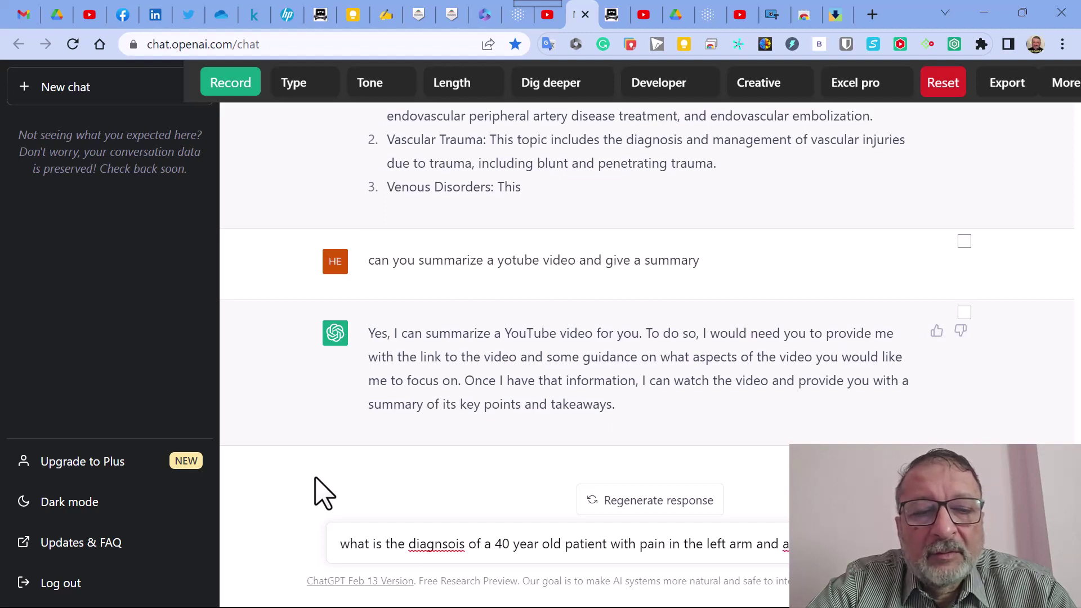
text(hand)
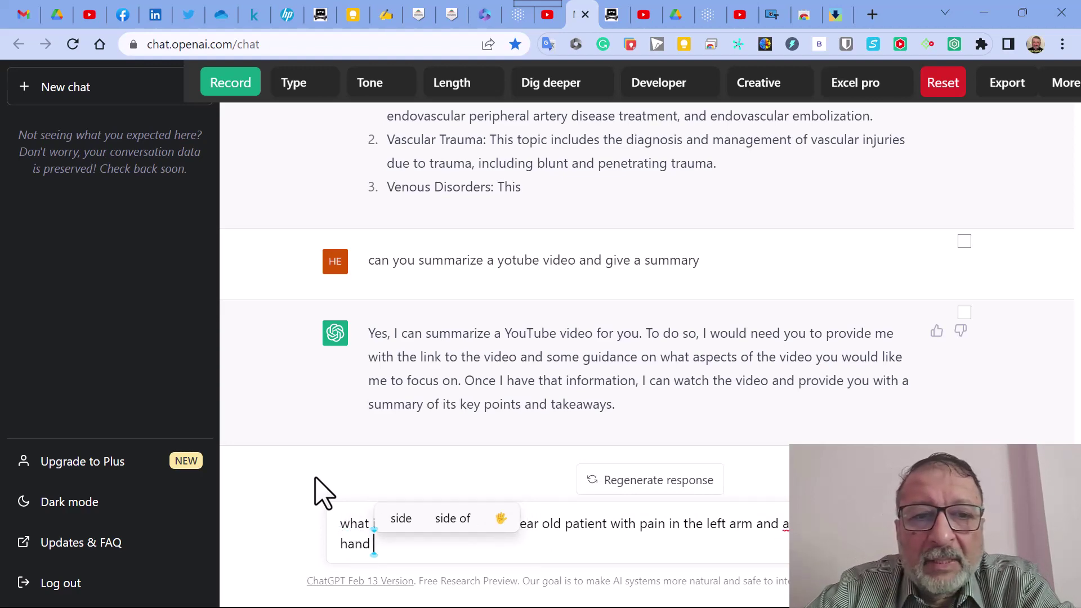
key(Return)
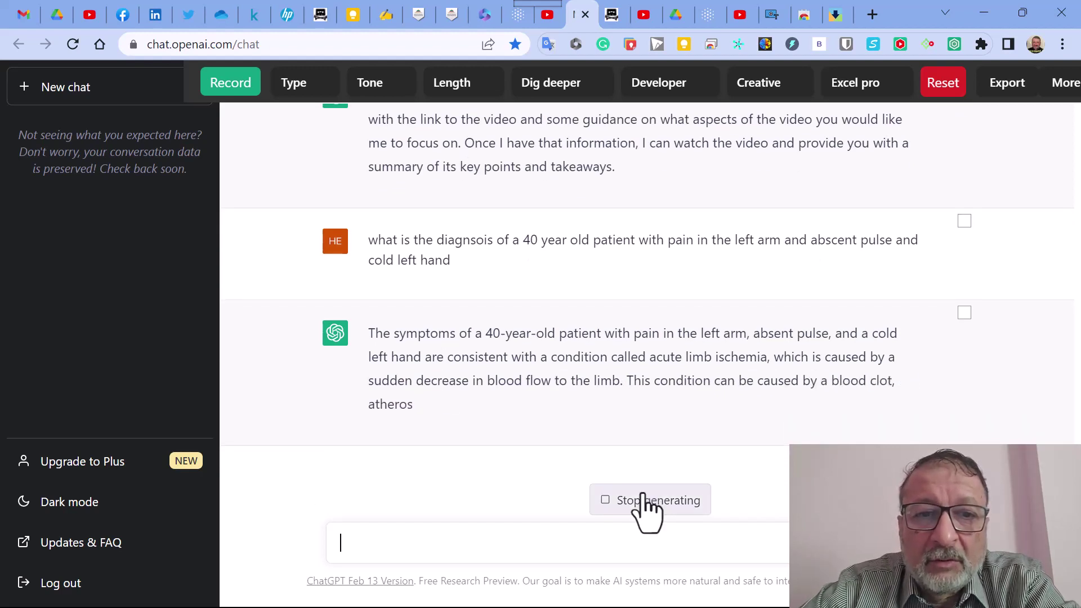
click(642, 495)
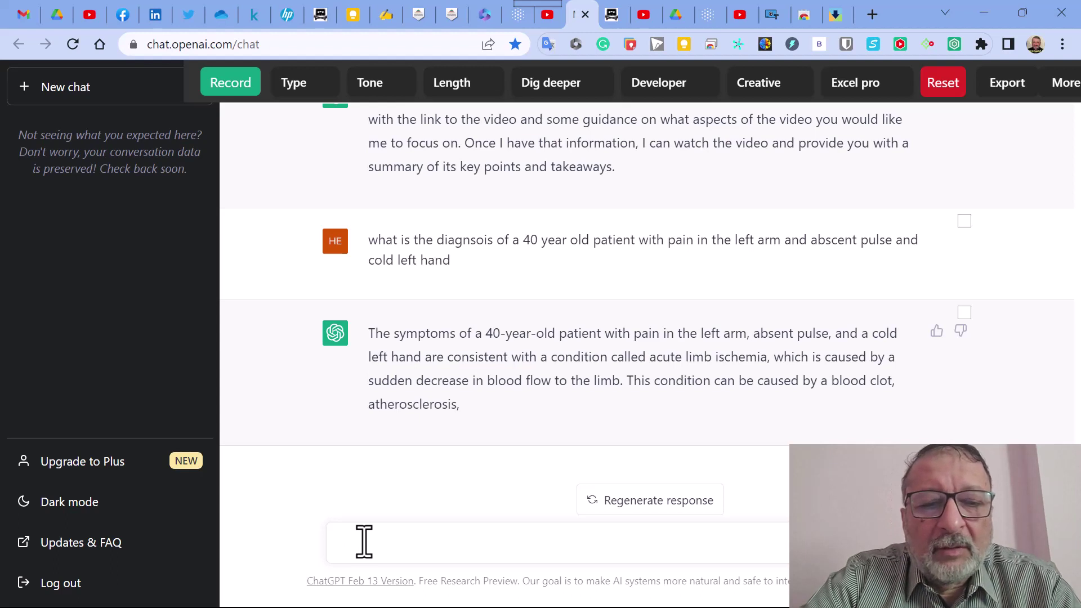
Submit "what is the flow chart of managing symptomatic internal carotid artery stenosis" and stop the answer partway through the list
text(w)
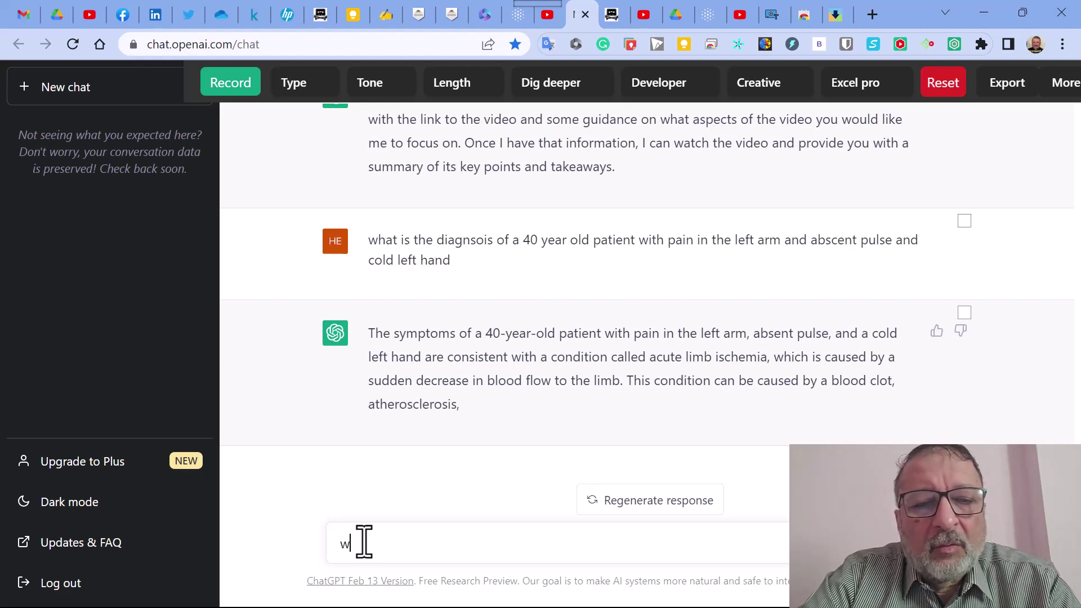
text(hat i)
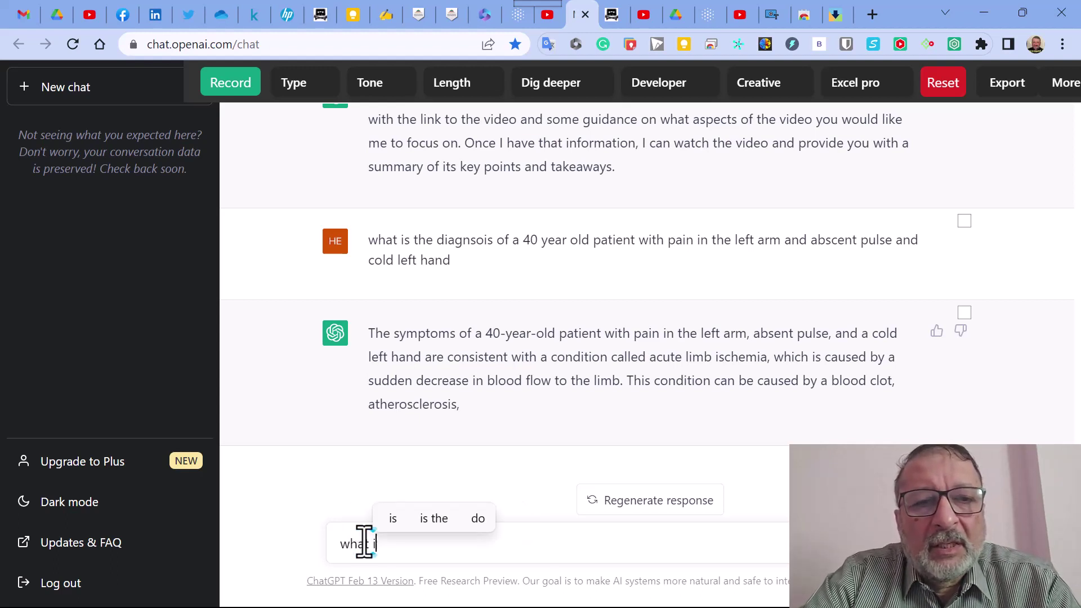
text(s the )
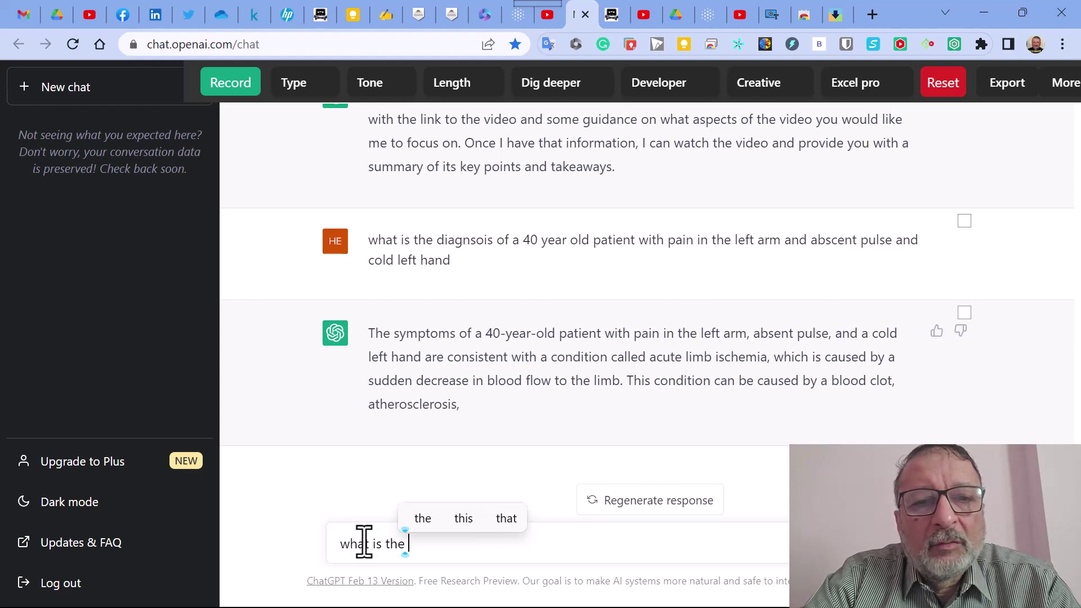
text(flow)
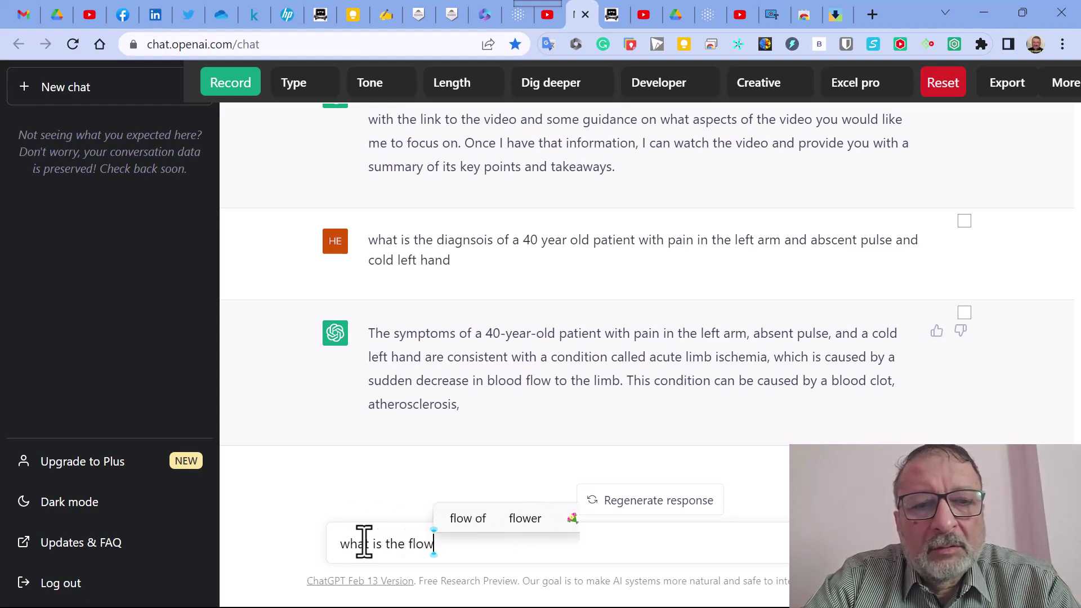
text( chart of managing )
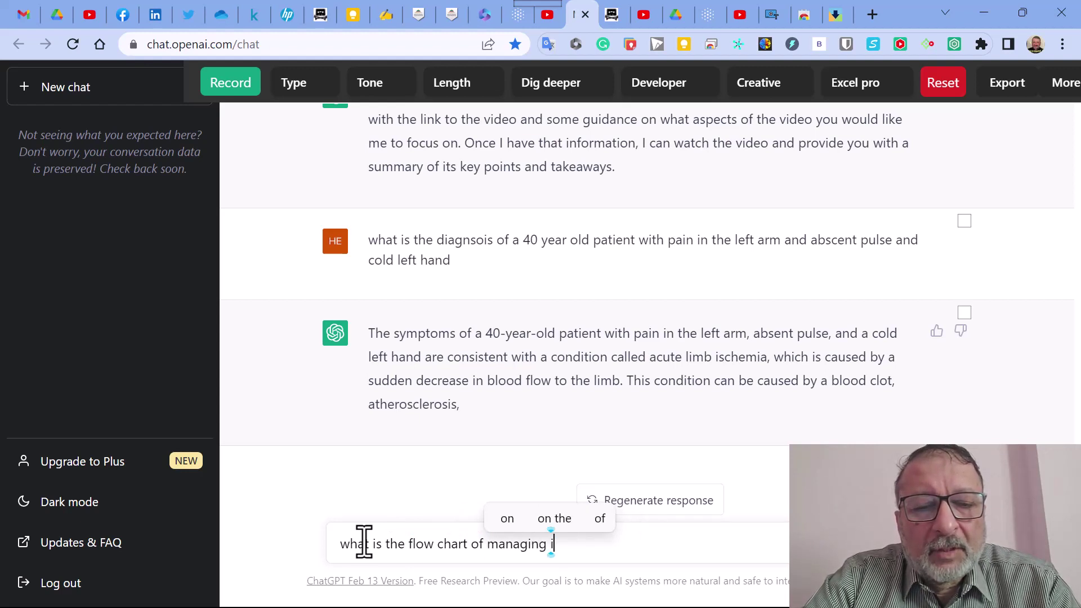
text(i)
key(BackSpace)
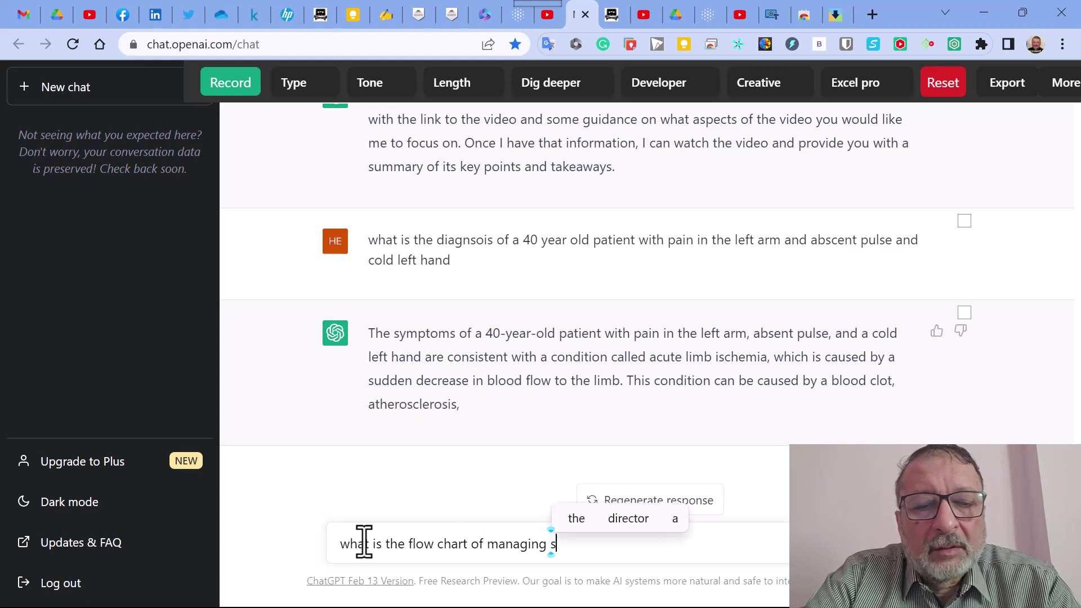
text(sympo)
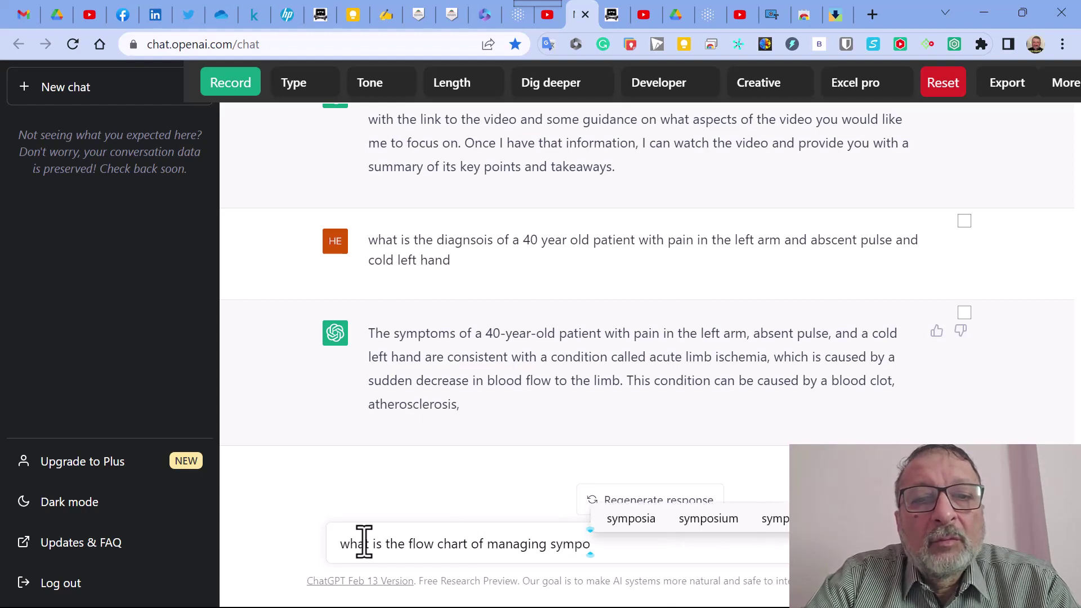
key(BackSpace)
text(tomatic)
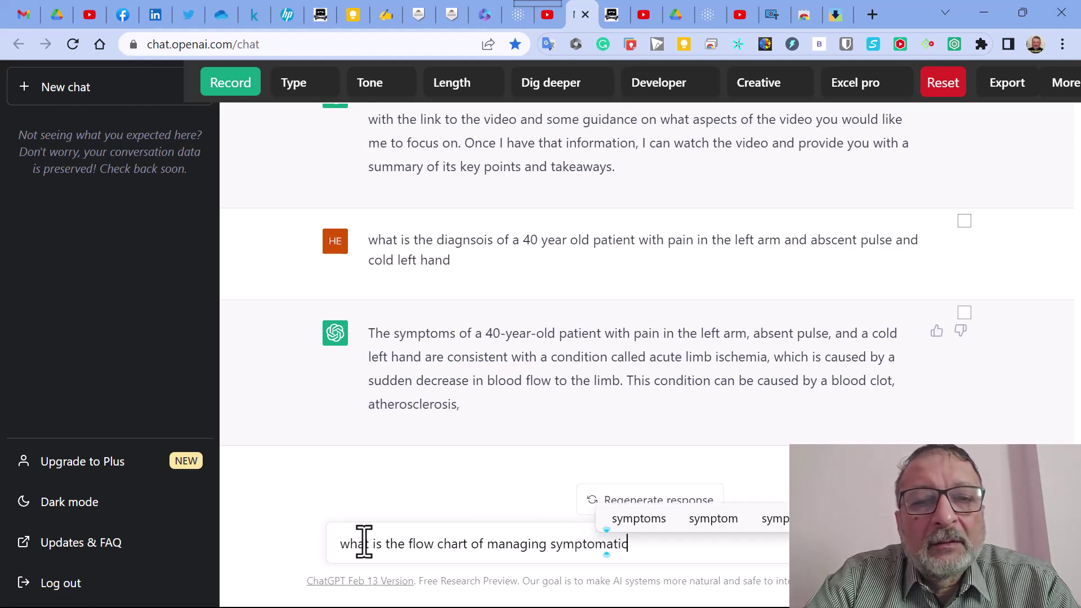
text( internal)
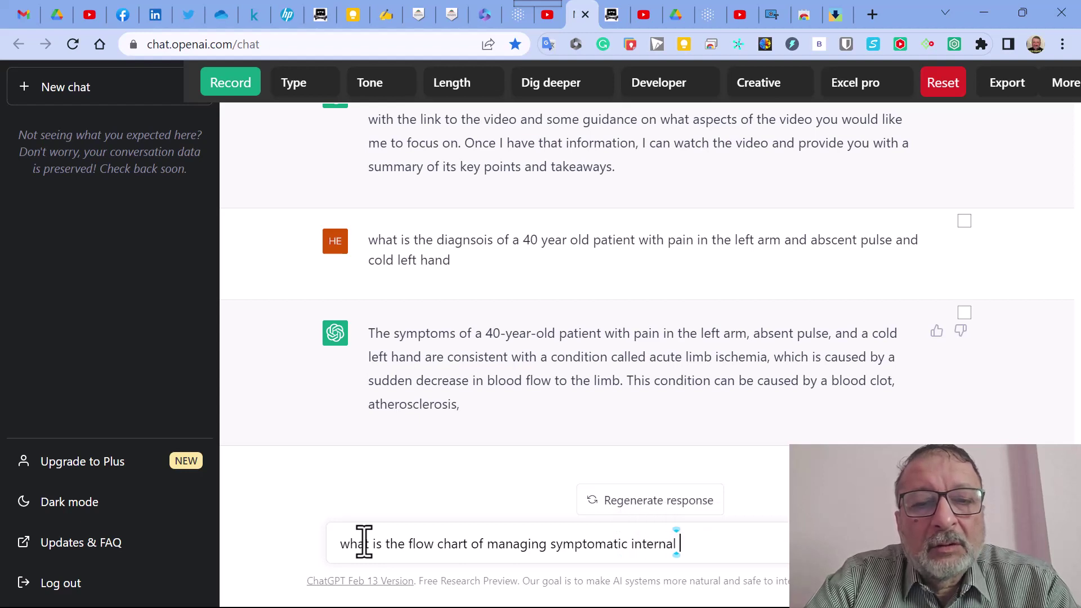
text( caroti)
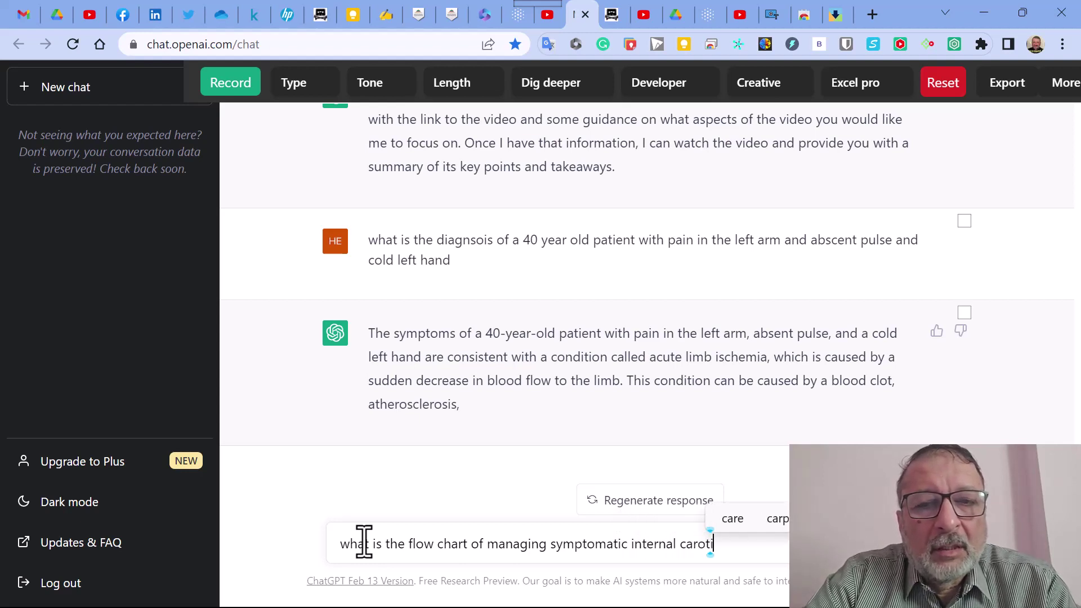
text(d artery sten)
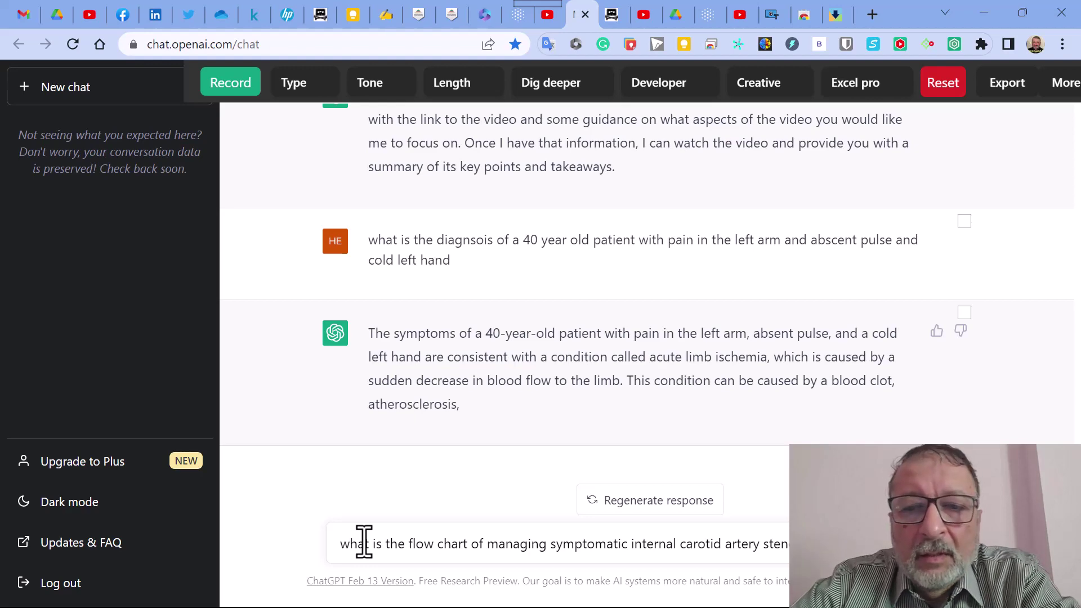
key(Return)
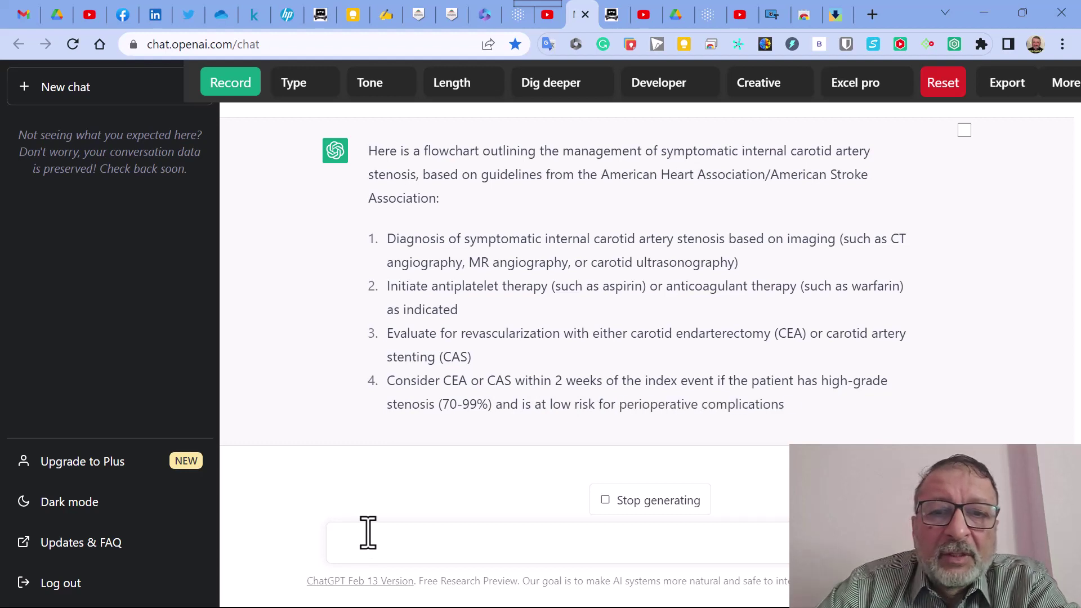
click(641, 503)
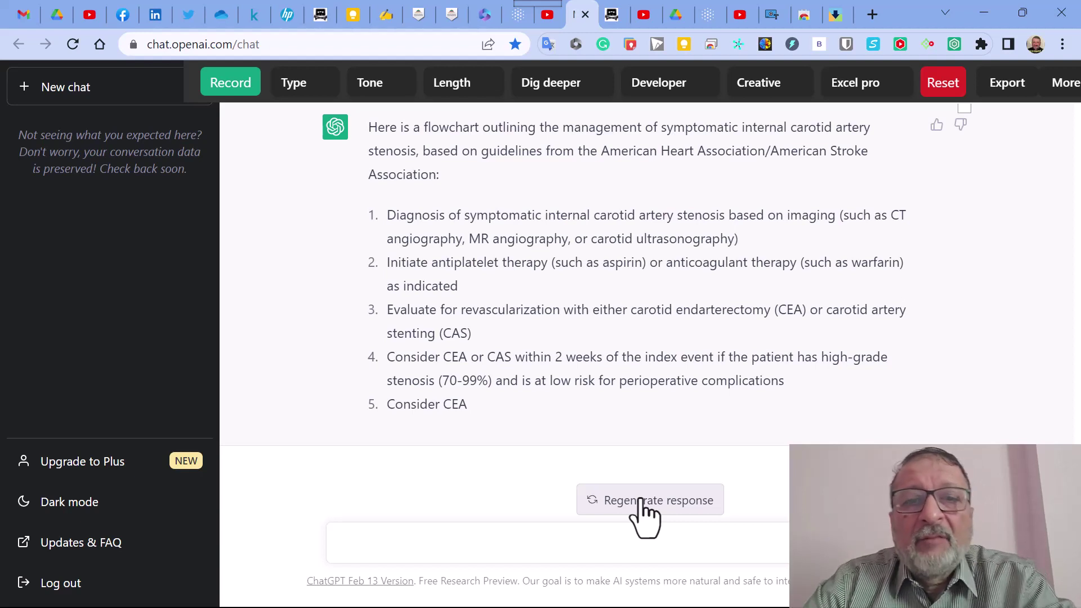
Write the prompt "create a flash card to memorize cranial nerves" in the message box
click(366, 543)
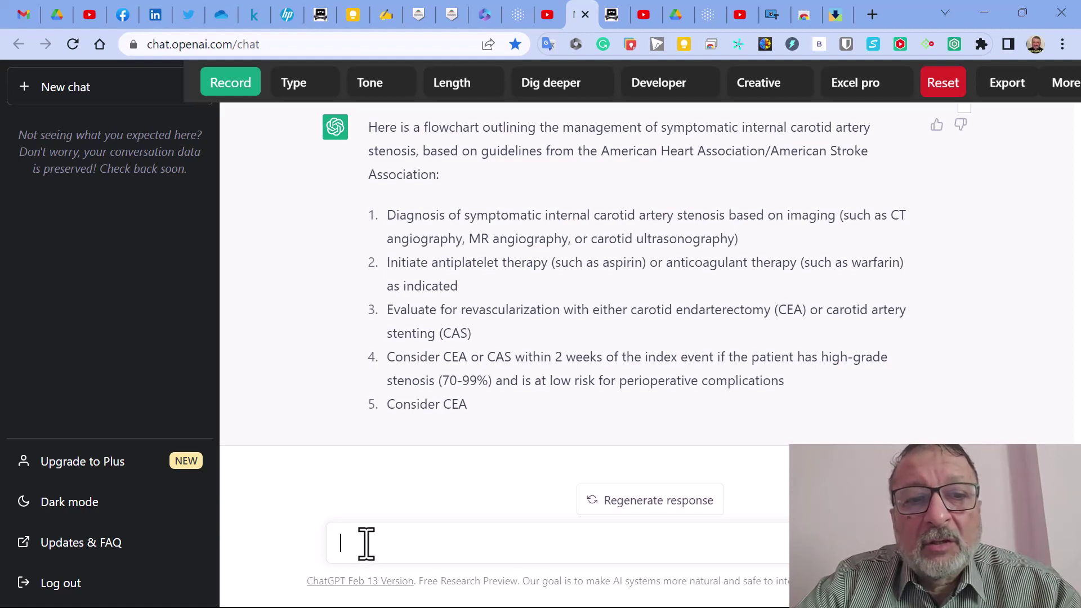
text(cre)
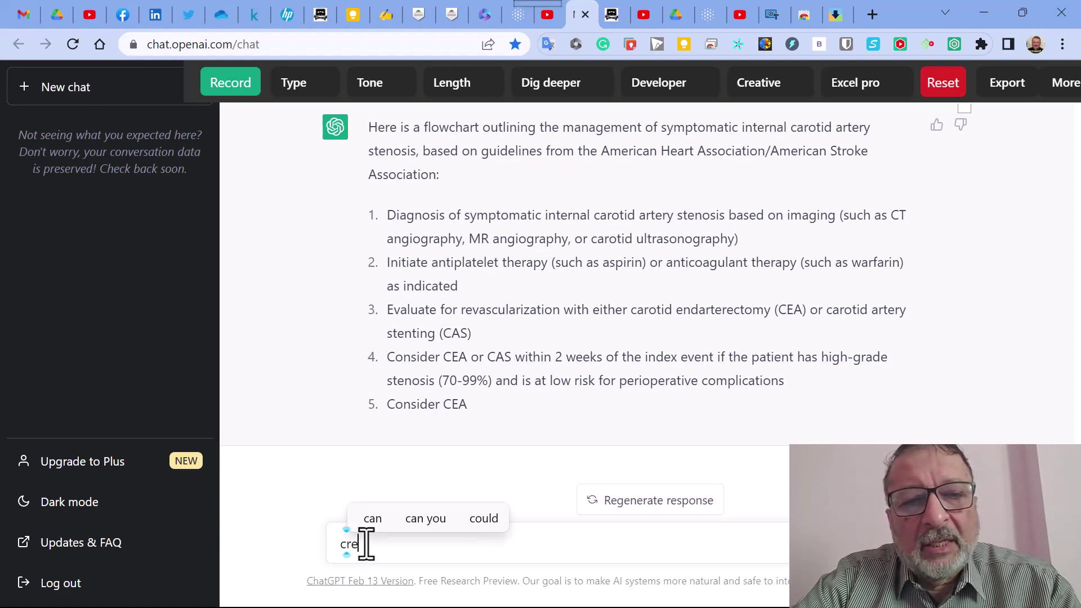
text(ate a fla)
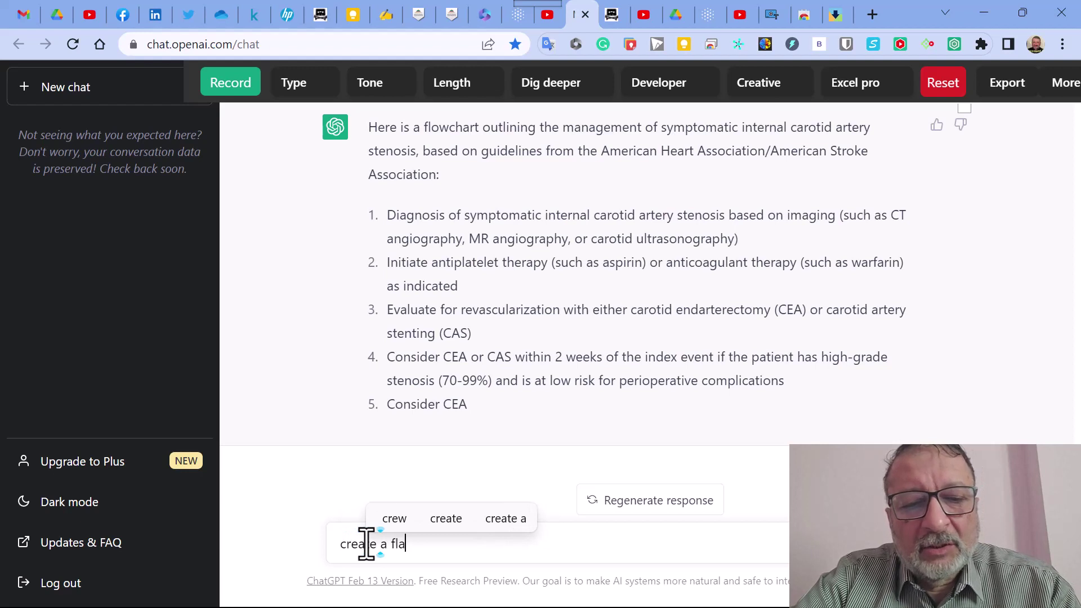
text(sh card )
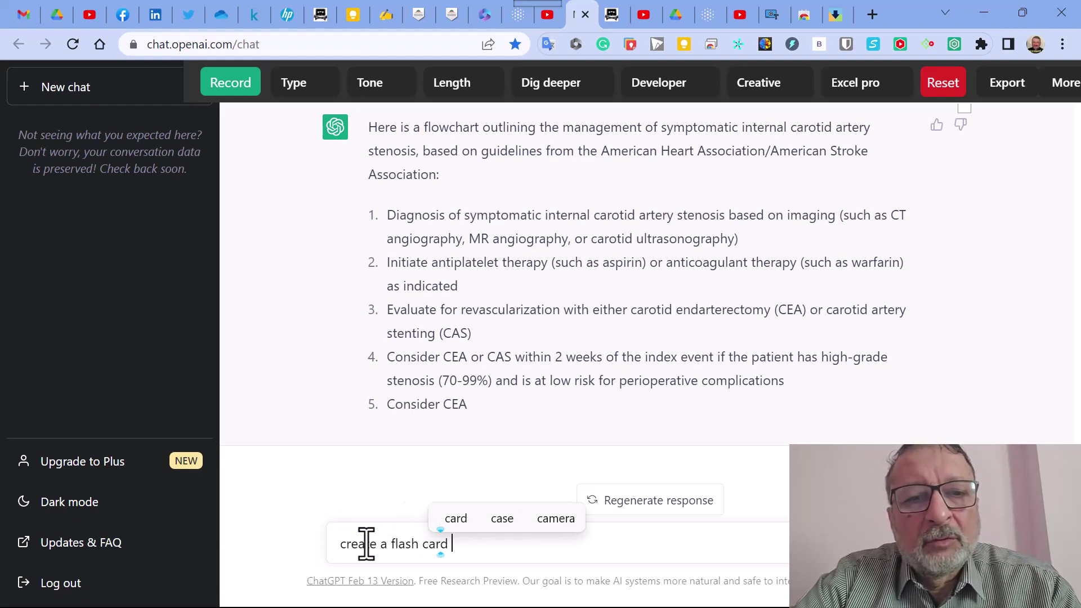
text(to me)
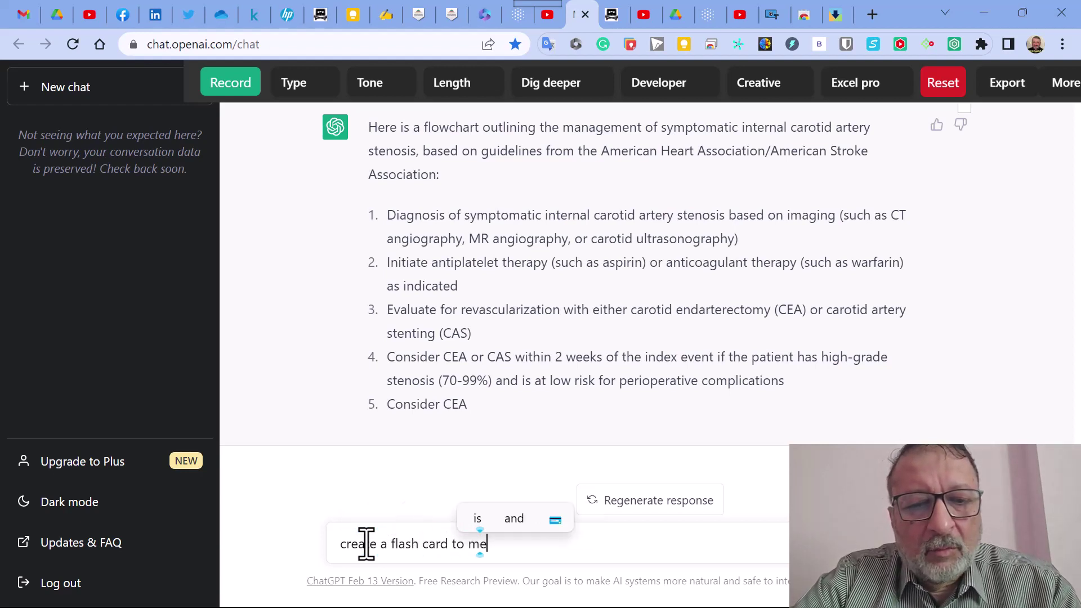
text(morize c)
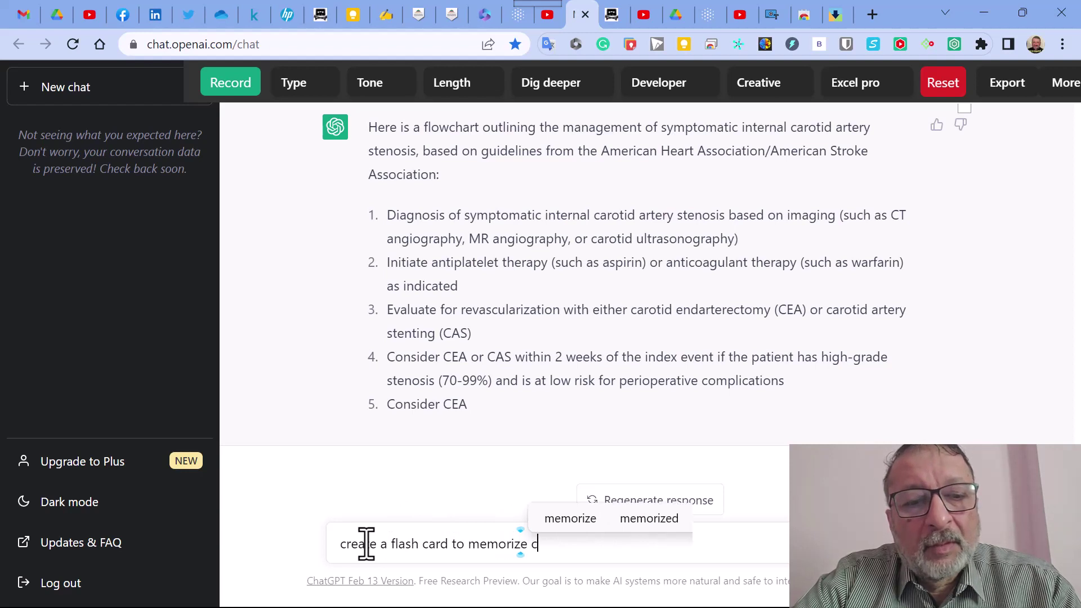
text(ranial nerves)
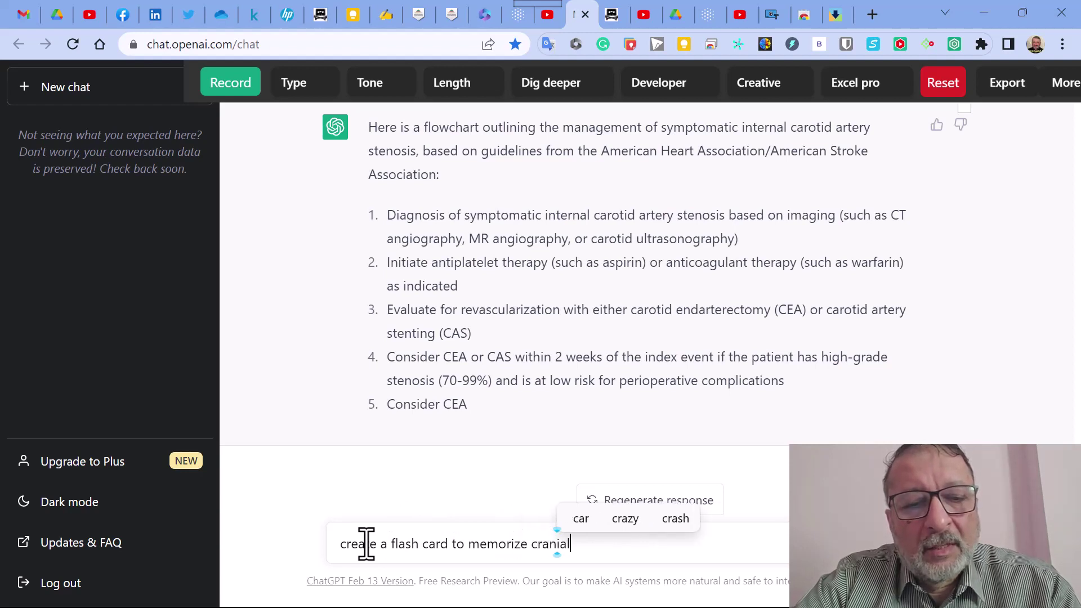